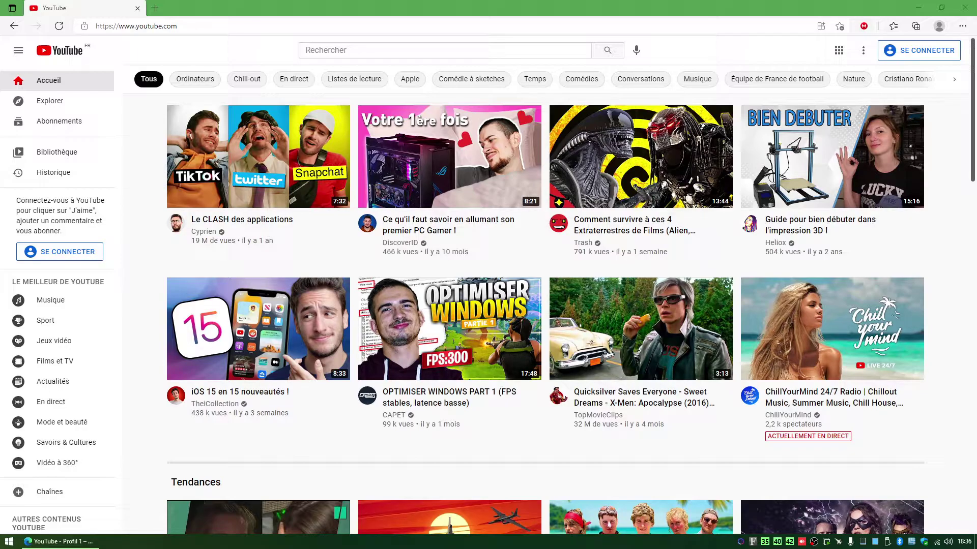
# Step: Launch Firefox and maximize its window
pyautogui.click(944, 246)
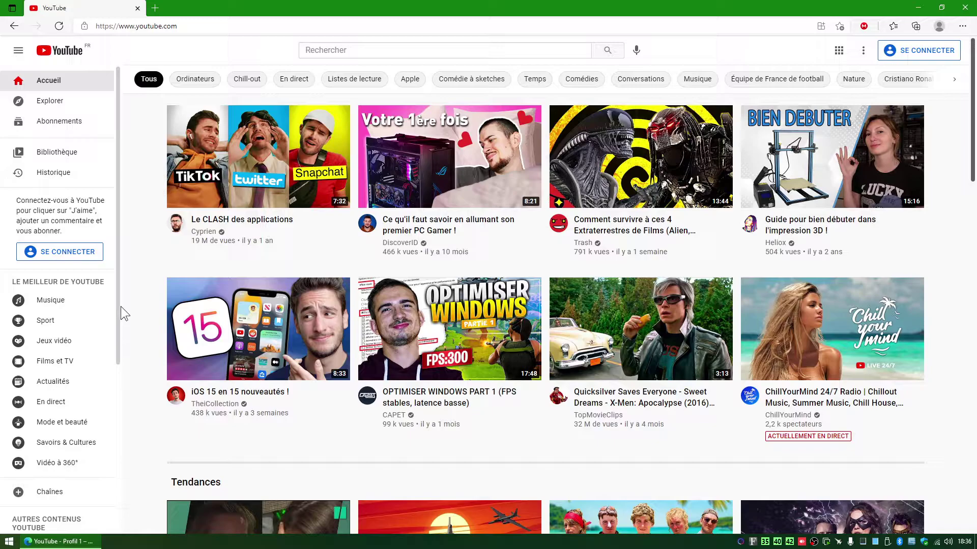
pyautogui.click(9, 541)
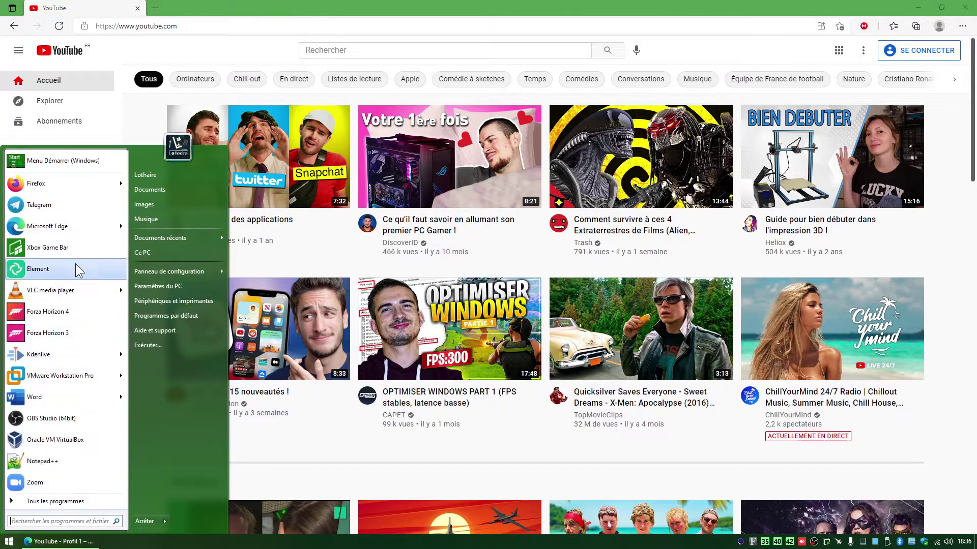
pyautogui.click(75, 190)
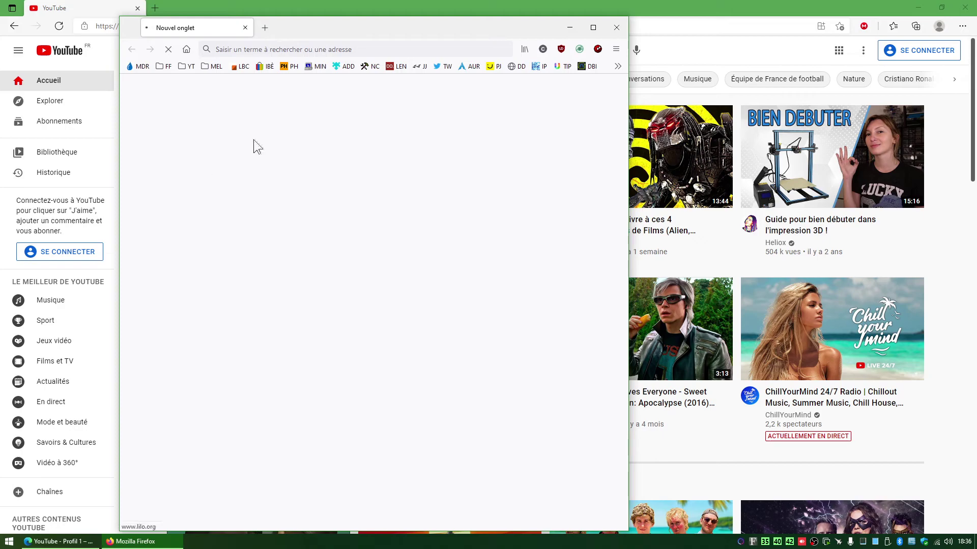
pyautogui.click(570, 27)
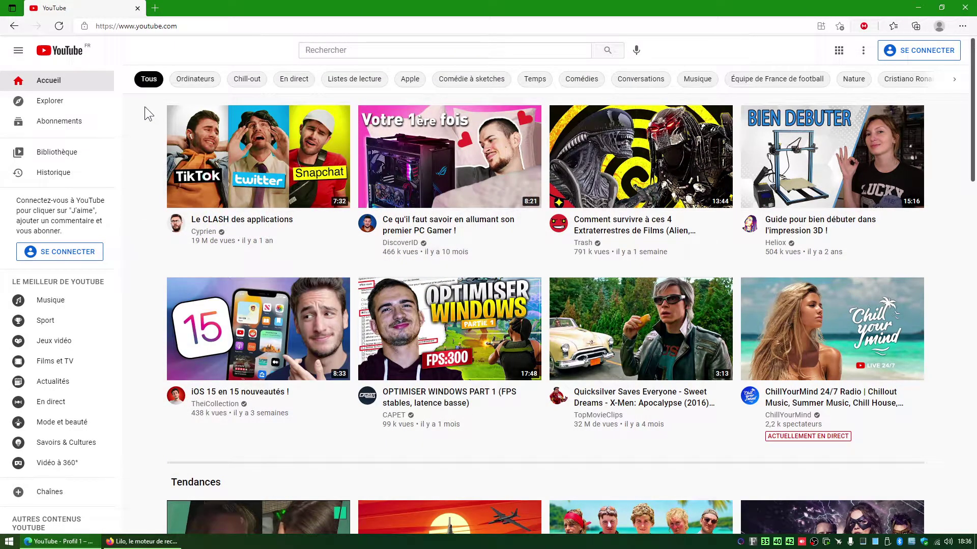
pyautogui.click(143, 541)
pyautogui.click(590, 27)
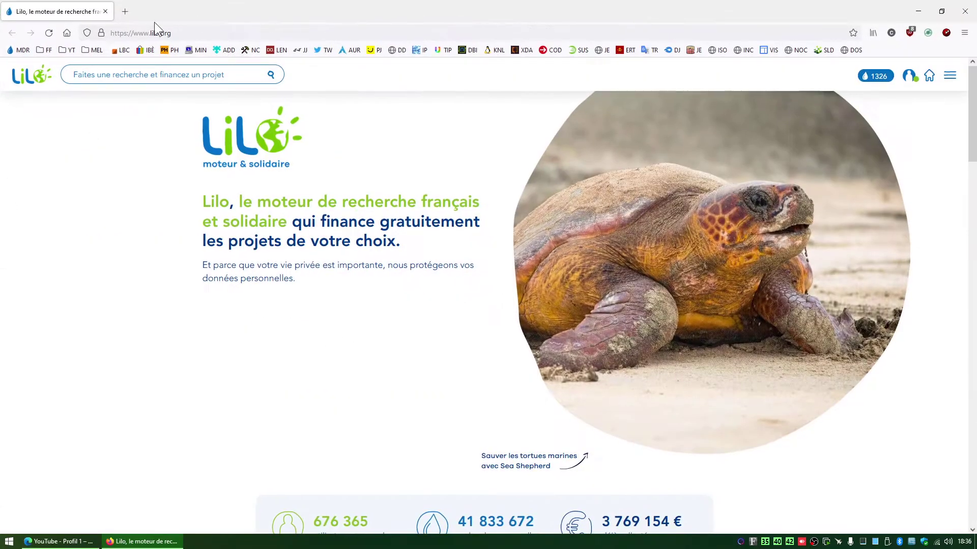
# Step: Open YouTube from the YT bookmarks and expand the full list of subscriptions in the sidebar
pyautogui.click(68, 49)
pyautogui.click(69, 69)
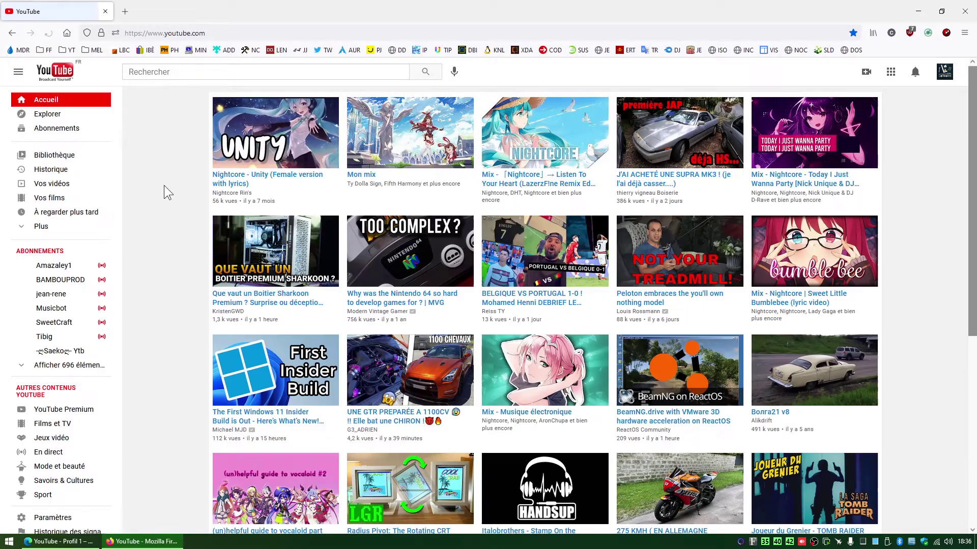
pyautogui.click(75, 81)
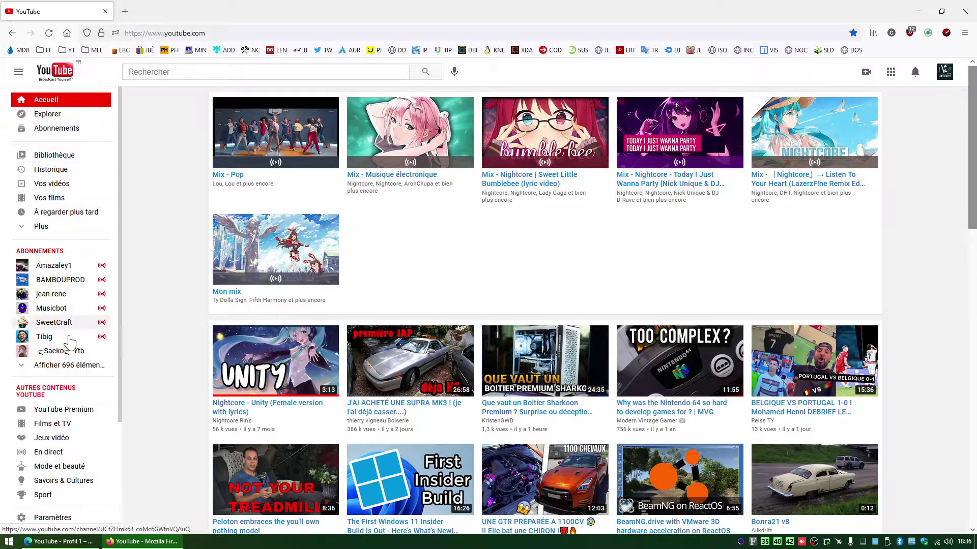
pyautogui.scroll(-3, 97, 290)
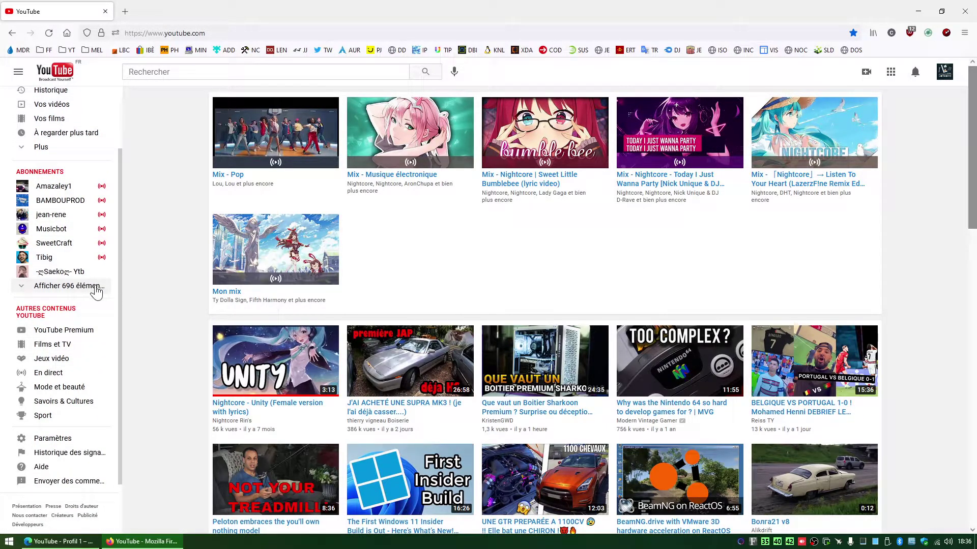
pyautogui.click(97, 291)
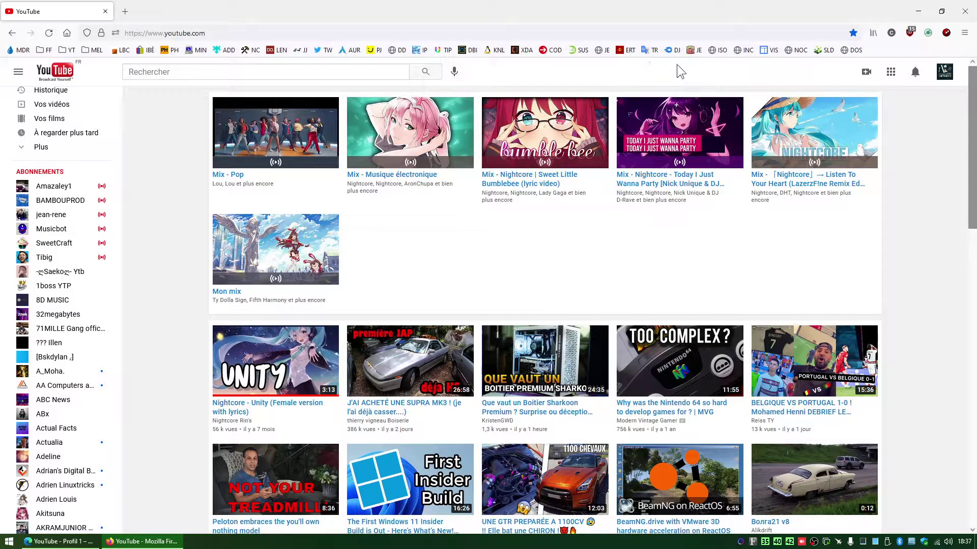
# Step: Look at YouTube's video creation options and notifications, closing each again
pyautogui.click(866, 72)
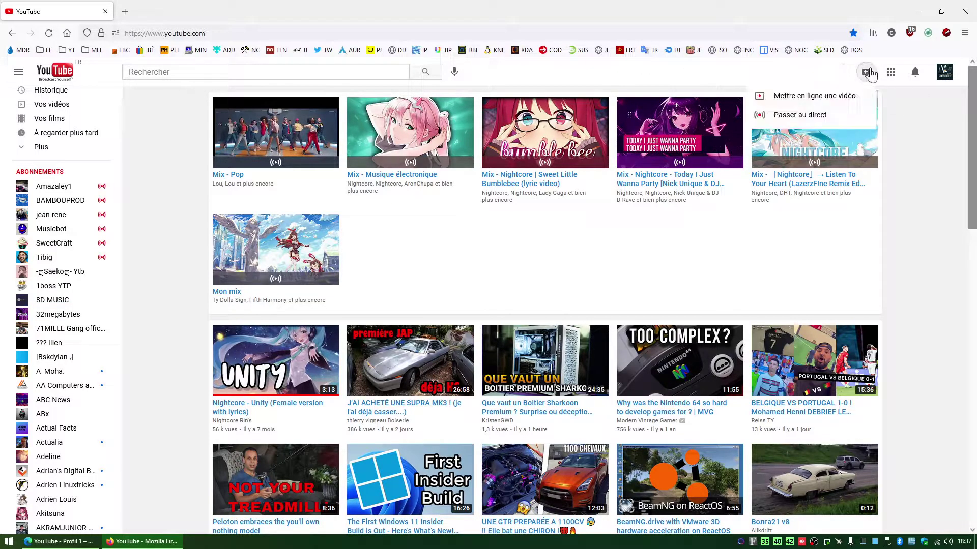
pyautogui.click(867, 72)
pyautogui.click(915, 72)
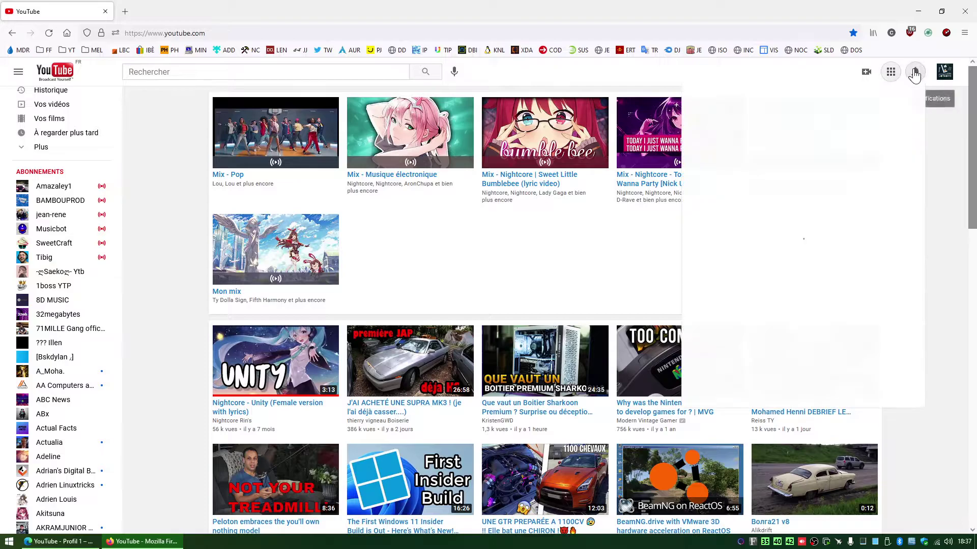
pyautogui.click(914, 72)
# Step: Switch YouTube's appearance to the dark theme
pyautogui.click(941, 74)
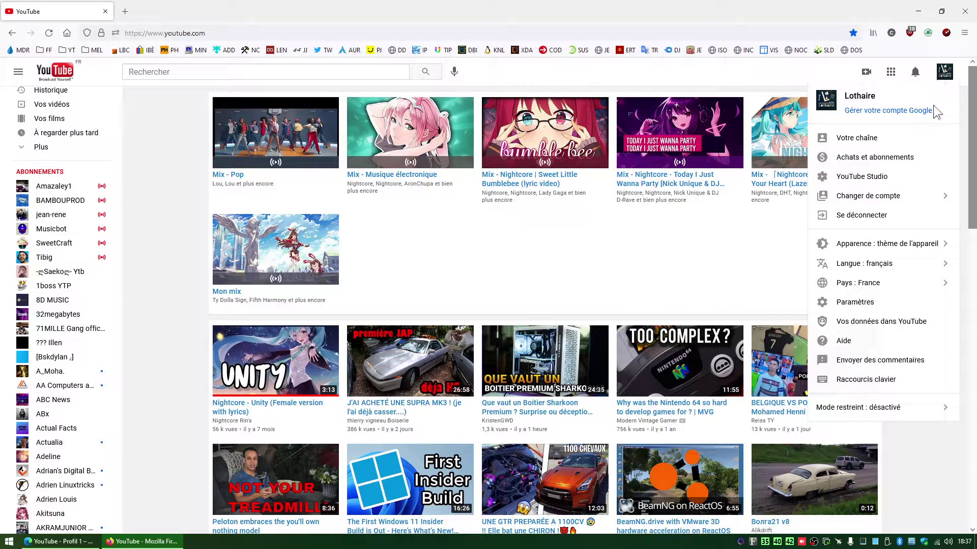
pyautogui.click(916, 243)
pyautogui.click(874, 161)
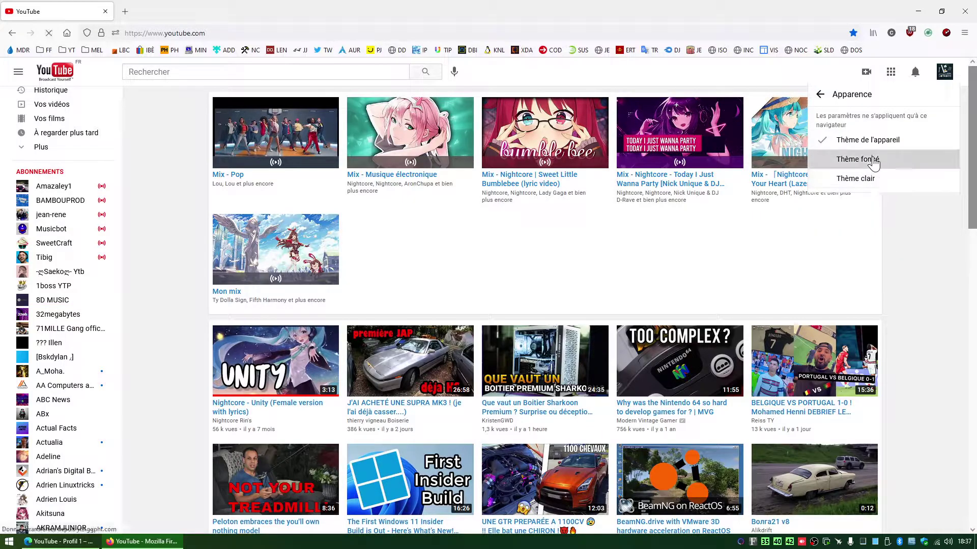
# Step: Set YouTube's appearance to the light theme
pyautogui.click(942, 77)
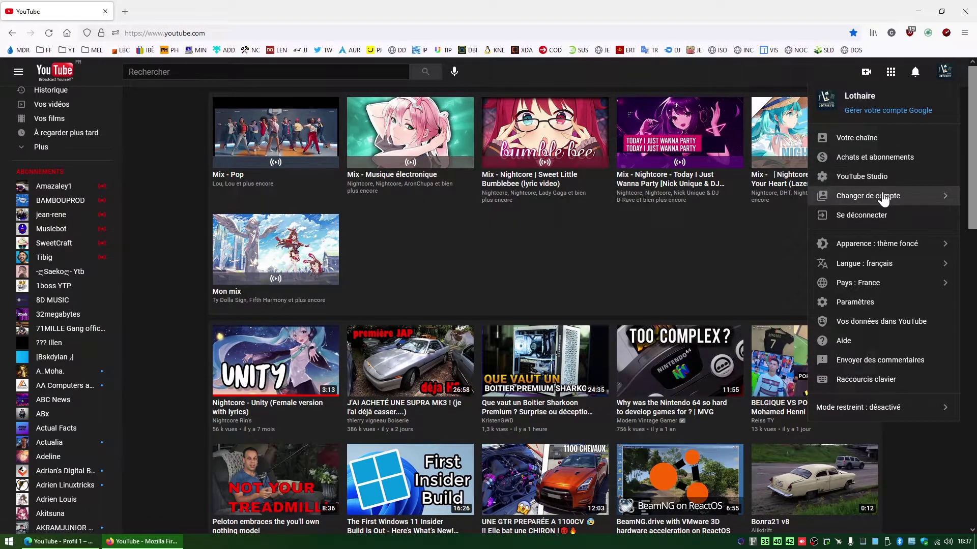
pyautogui.click(873, 245)
pyautogui.click(890, 177)
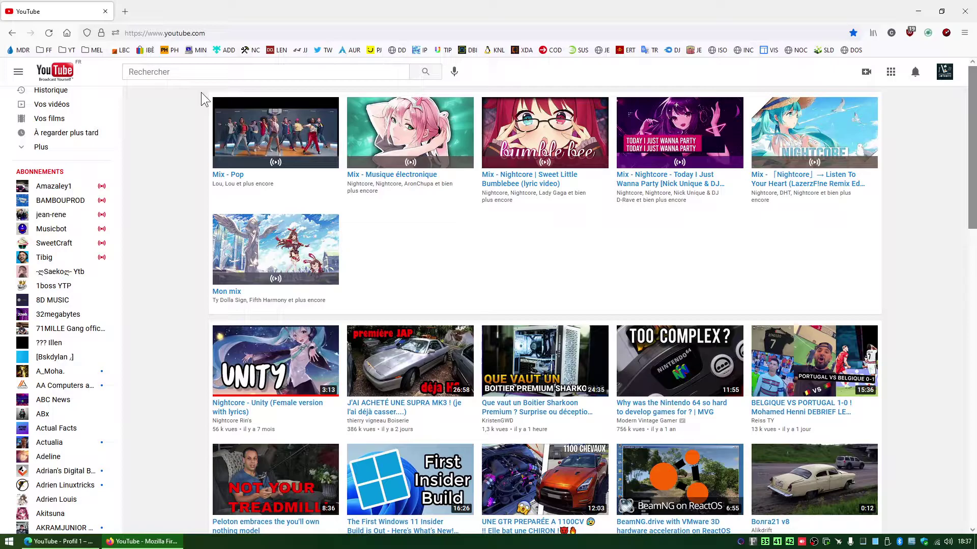
# Step: Open google.com in a new tab and search for "youtube redux"
pyautogui.click(125, 11)
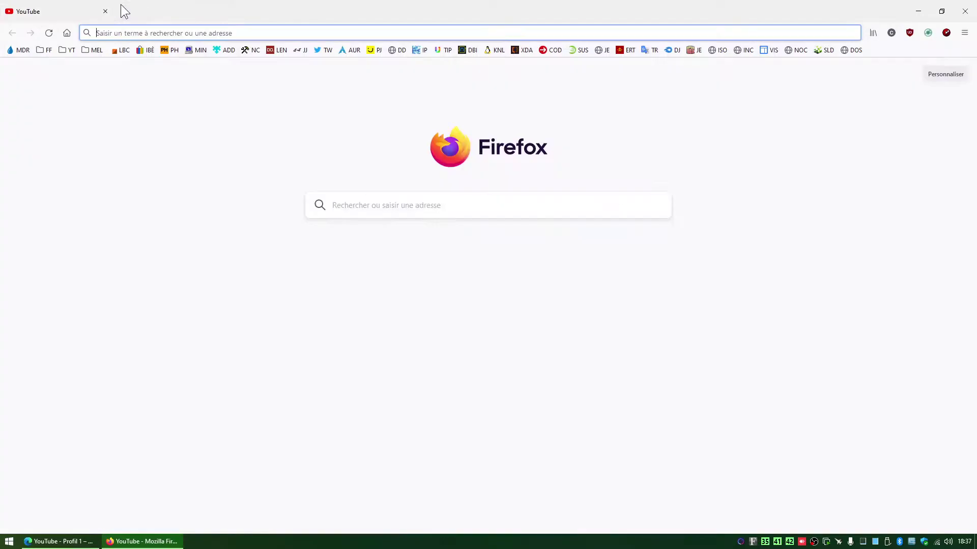
pyautogui.write('google')
pyautogui.press('BackSpace')
pyautogui.press('BackSpace')
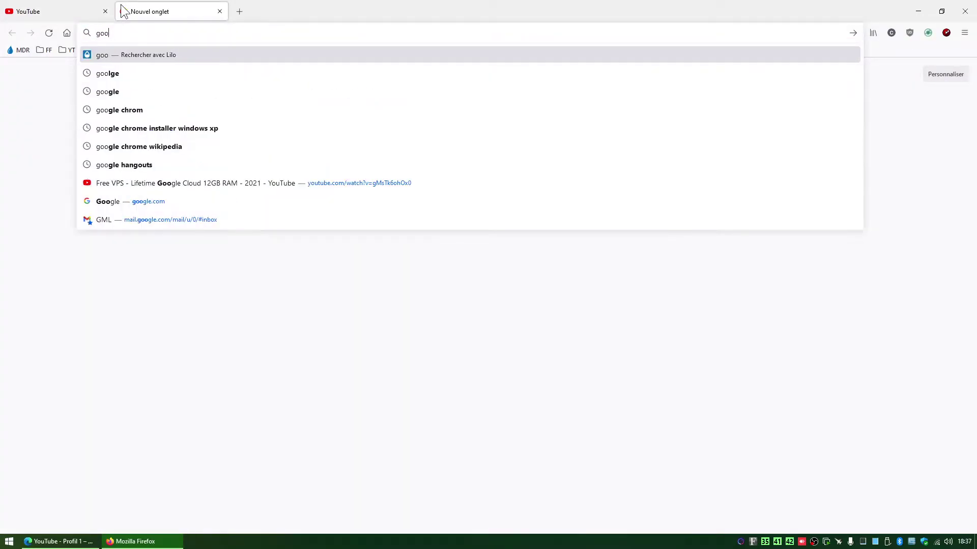
pyautogui.write('gle.com')
pyautogui.press('Return')
pyautogui.write('youtube redux')
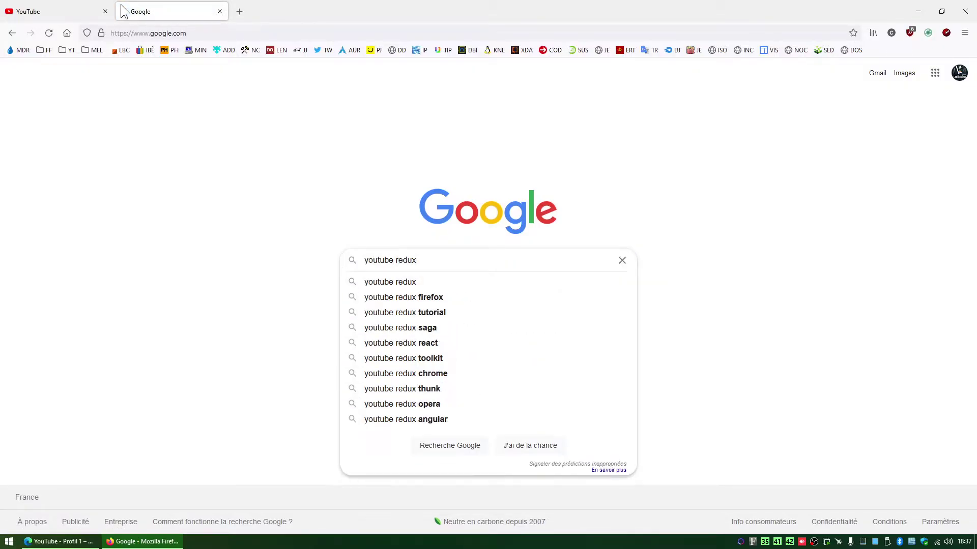
pyautogui.press('Return')
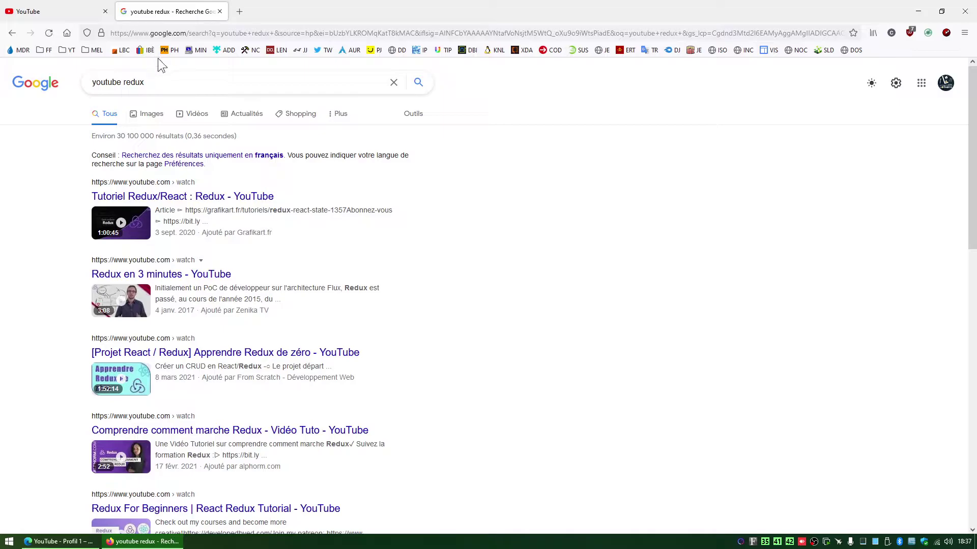
# Step: Refine the Google search to "youtube redux firefox"
pyautogui.click(163, 82)
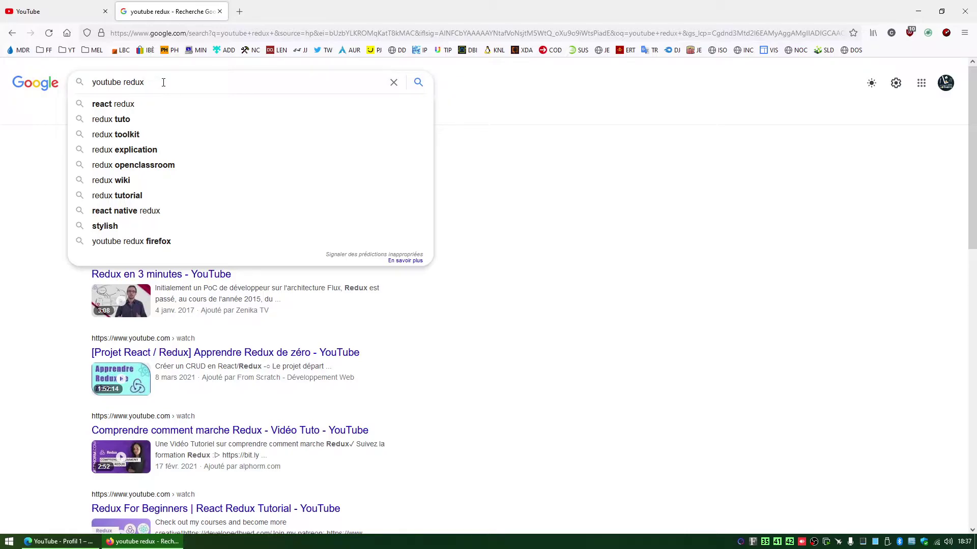
pyautogui.write('firefox')
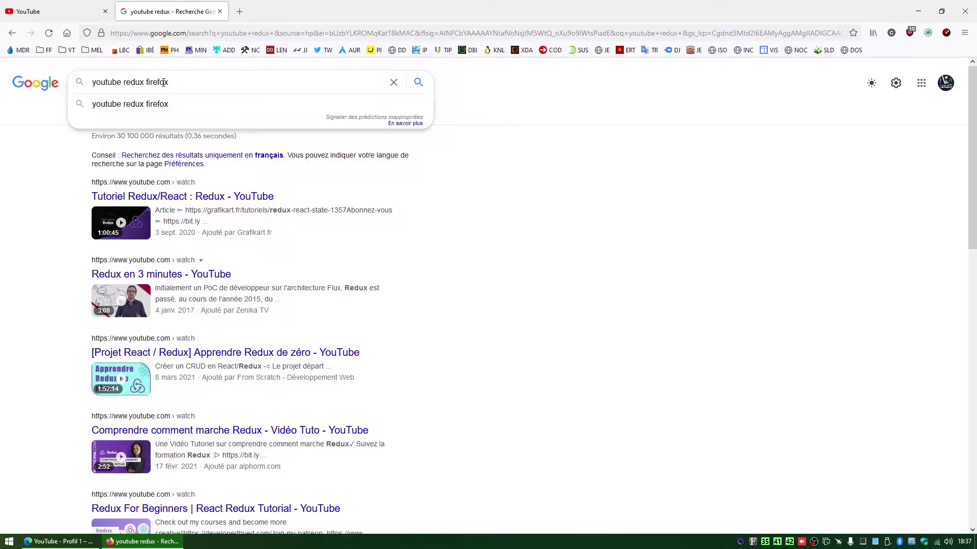
pyautogui.press('Return')
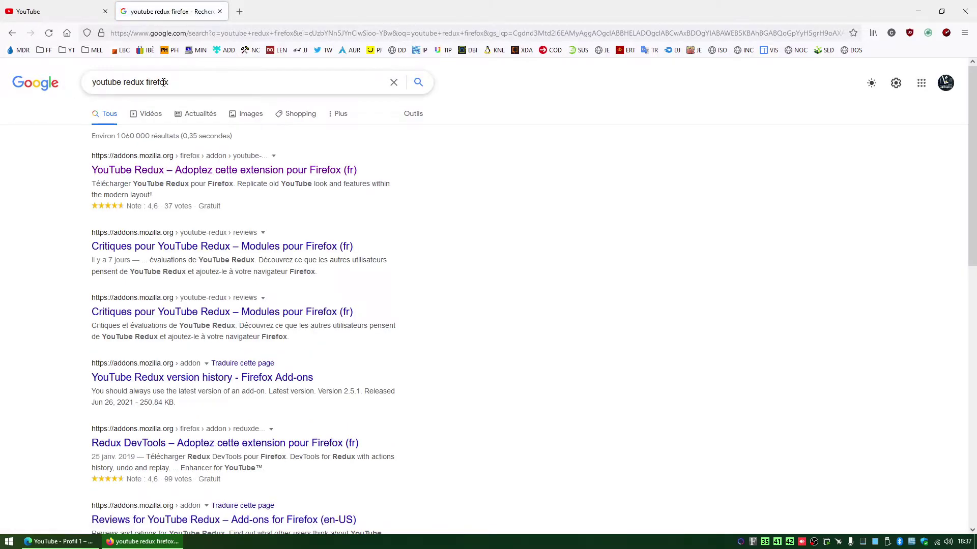
# Step: Search Google for "youtube redux chrome" and open the extension's Chrome Web Store page
pyautogui.press('BackSpace')
pyautogui.press('BackSpace')
pyautogui.press('BackSpace')
pyautogui.press('BackSpace')
pyautogui.press('BackSpace')
pyautogui.press('BackSpace')
pyautogui.press('BackSpace')
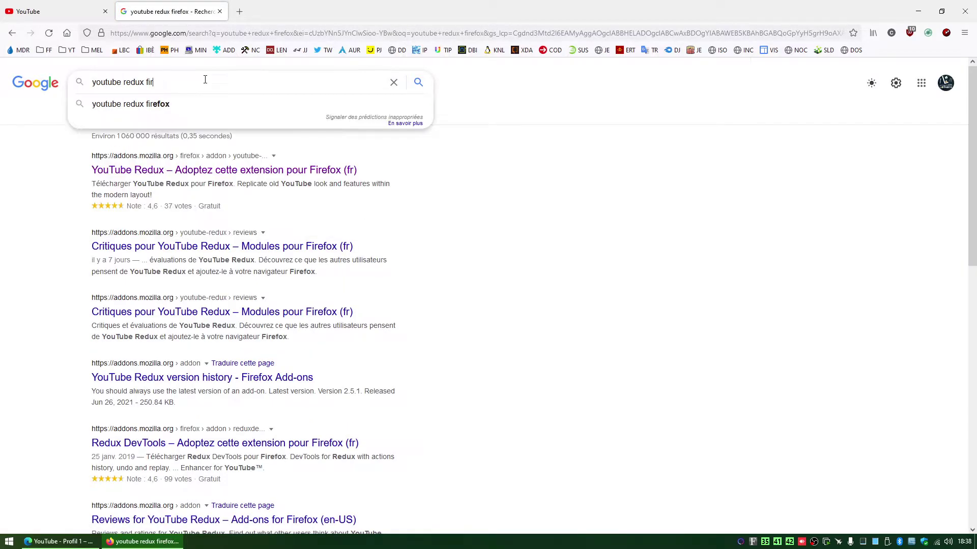
pyautogui.write('chrome')
pyautogui.press('Return')
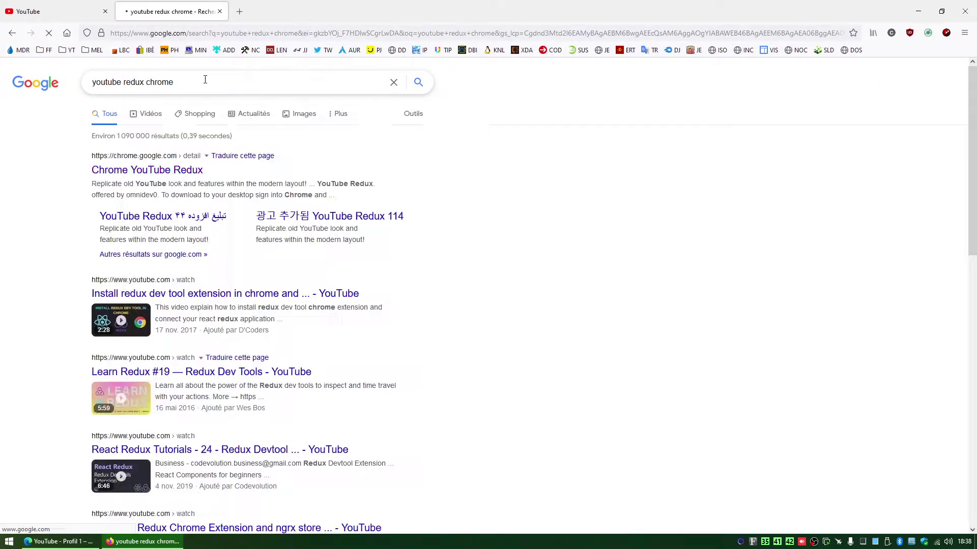
pyautogui.click(184, 170)
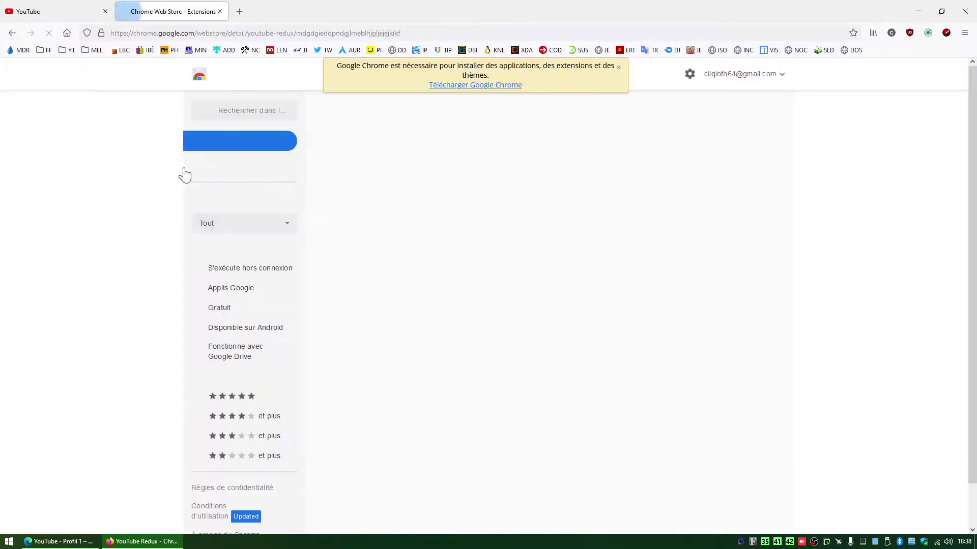
# Step: Check the YouTube Redux overview, version and last update date against today's date in the system calendar
pyautogui.scroll(-8, 202, 332)
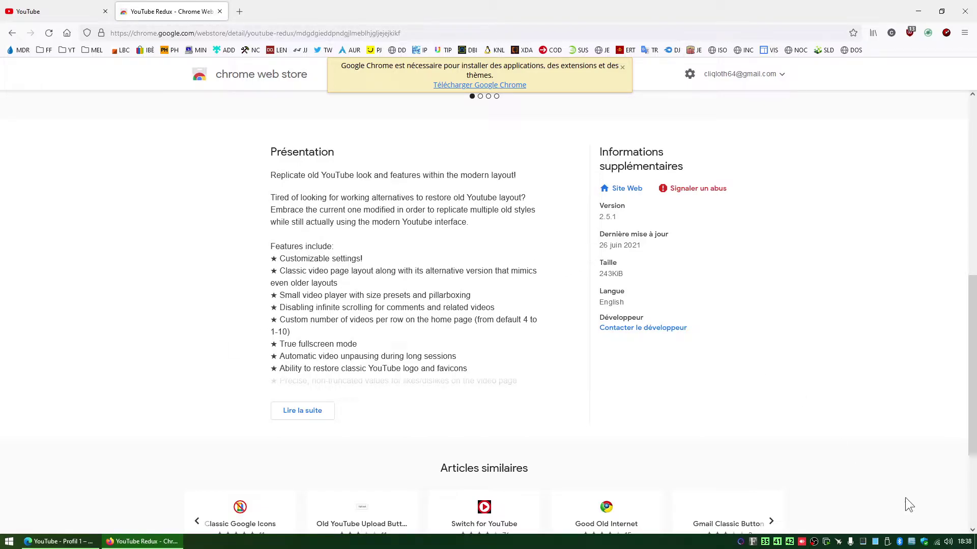
pyautogui.click(963, 542)
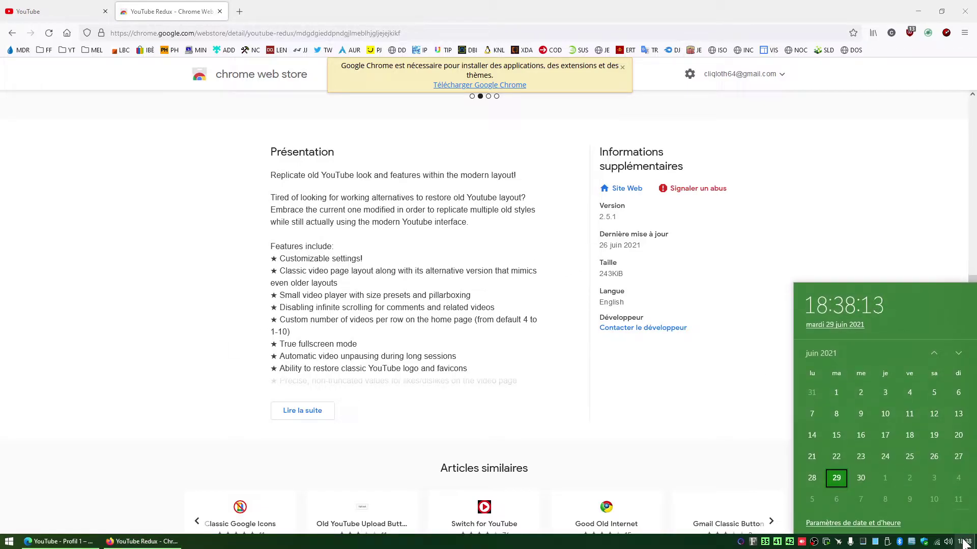
pyautogui.click(963, 542)
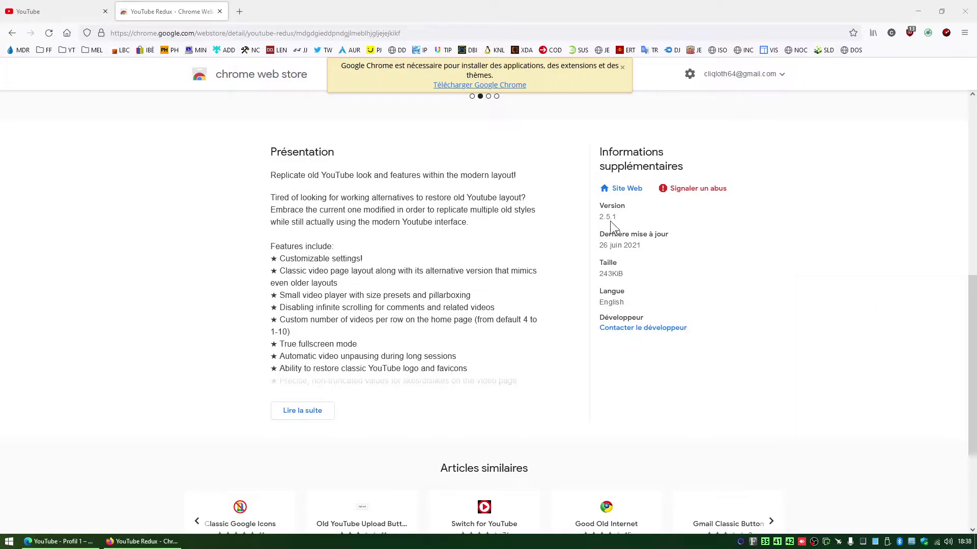
# Step: Try to contact the extension's developer from the store page, then dismiss the application chooser
pyautogui.click(652, 328)
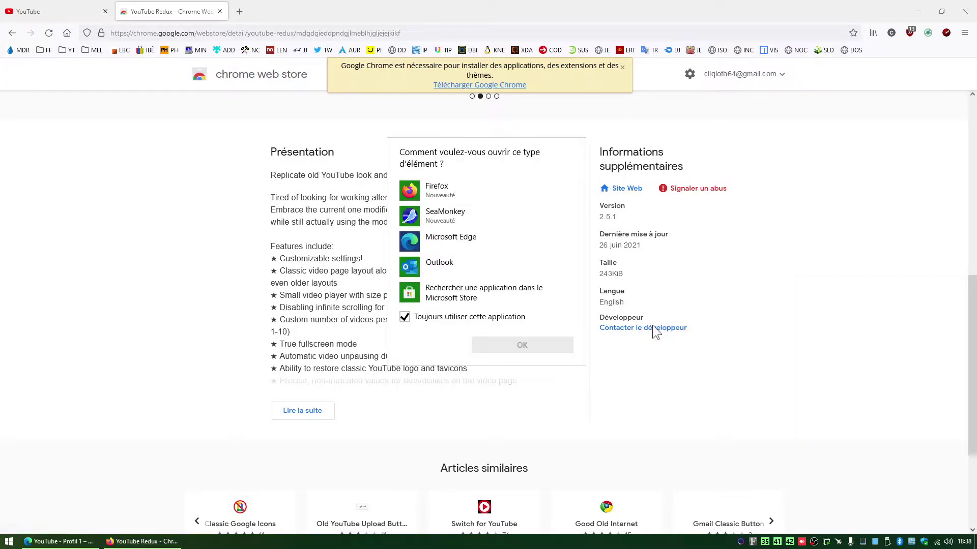
pyautogui.click(680, 368)
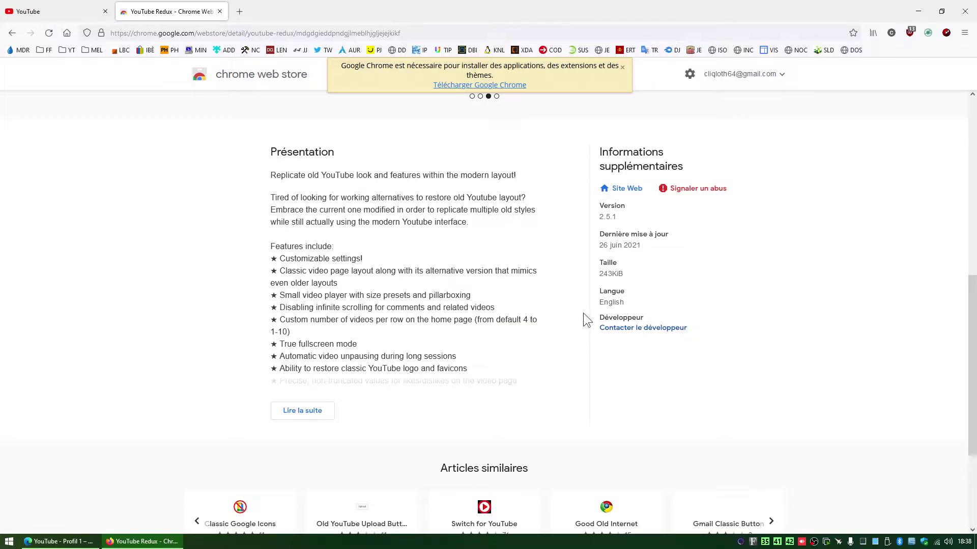
pyautogui.scroll(-2, 213, 367)
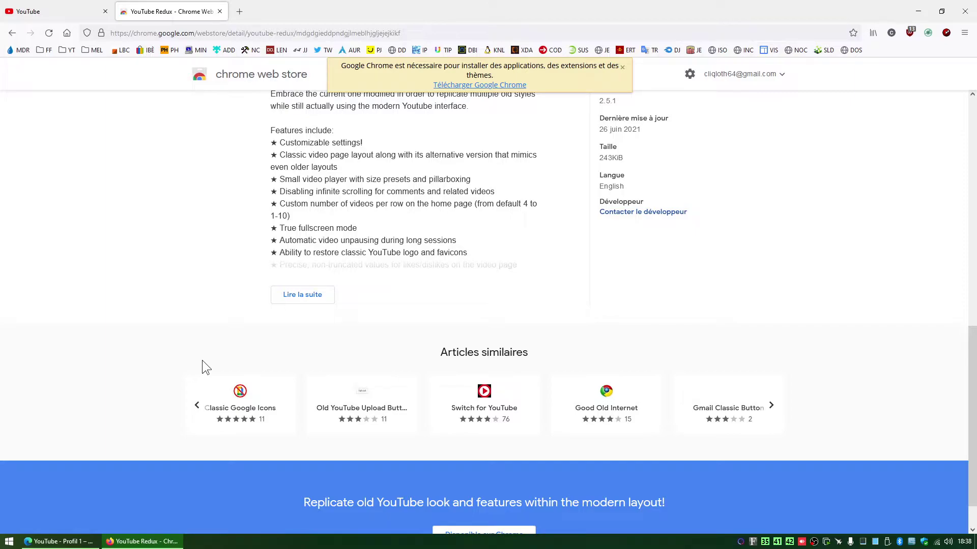
# Step: Open the YouTube Redux settings from the YouTube page, set 5 videos per row and enable "Use darker red color"
pyautogui.click(65, 10)
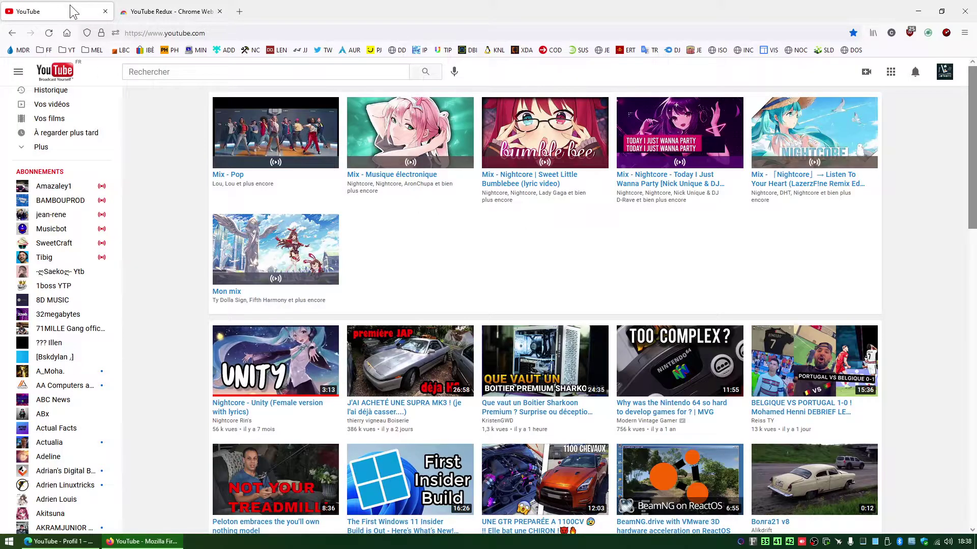
pyautogui.click(943, 34)
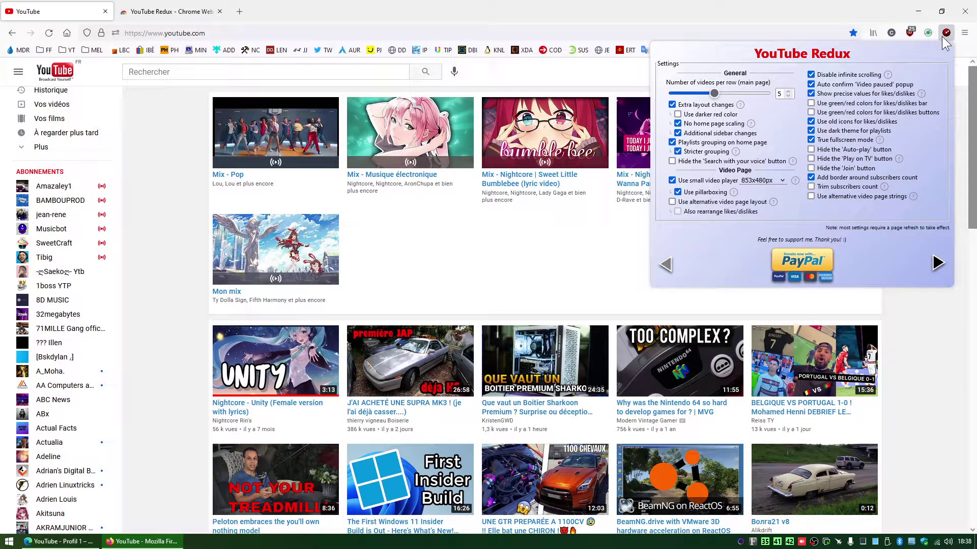
pyautogui.moveTo(720, 92)
pyautogui.mouseDown()
pyautogui.moveTo(673, 93)
pyautogui.moveTo(761, 93)
pyautogui.moveTo(715, 93)
pyautogui.mouseUp()
pyautogui.click(727, 115)
pyautogui.doubleClick(727, 114)
pyautogui.click(752, 112)
pyautogui.click(735, 116)
# Step: Enable "Trim subscribers count", "Use alternative video page layout" and "Also rearrange likes/dislikes" in YouTube Redux
pyautogui.moveTo(884, 188)
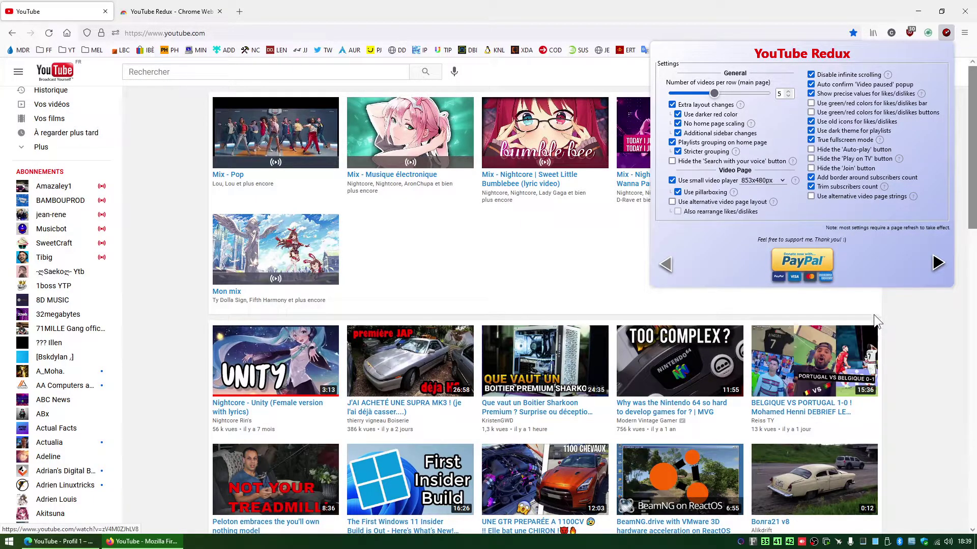
pyautogui.click(672, 202)
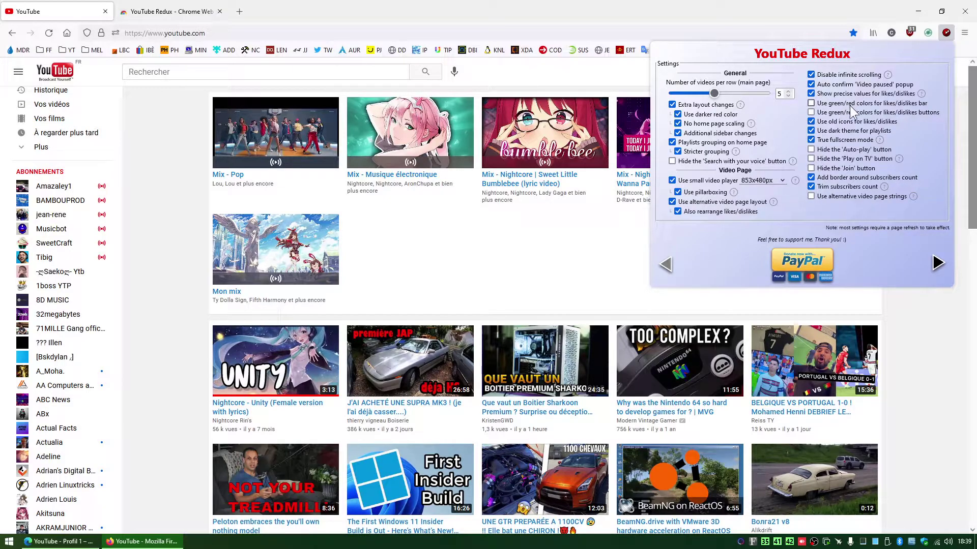
# Step: Open the "Nightcore | Sweet Little Bumblebee" mix from the home page and like its video
pyautogui.click(585, 153)
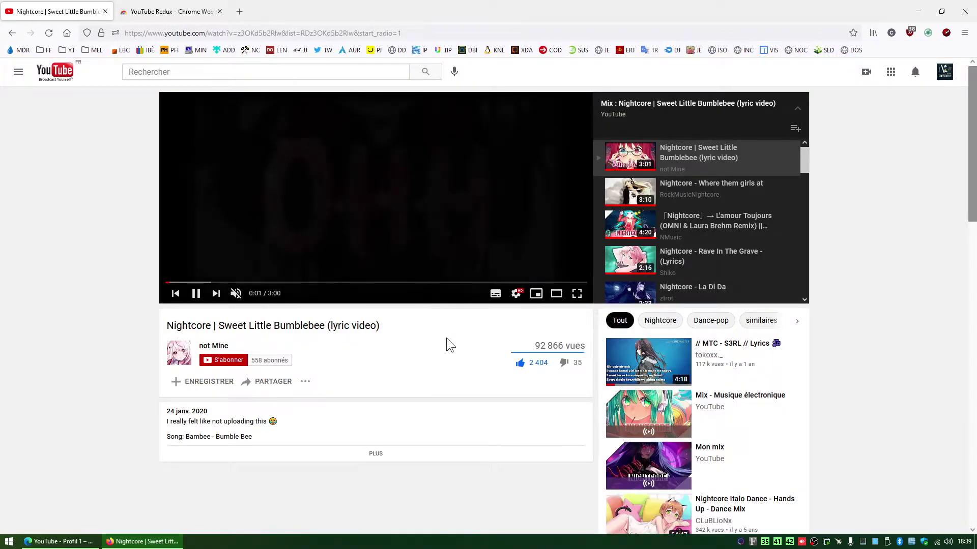
pyautogui.click(531, 371)
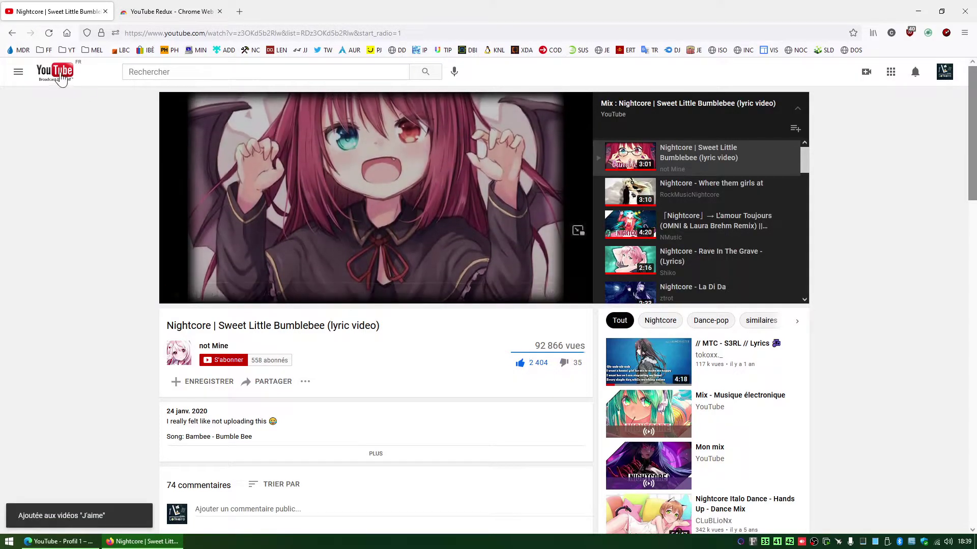
# Step: Leave the video and reopen the YouTube home page from the YT bookmark
pyautogui.click(12, 33)
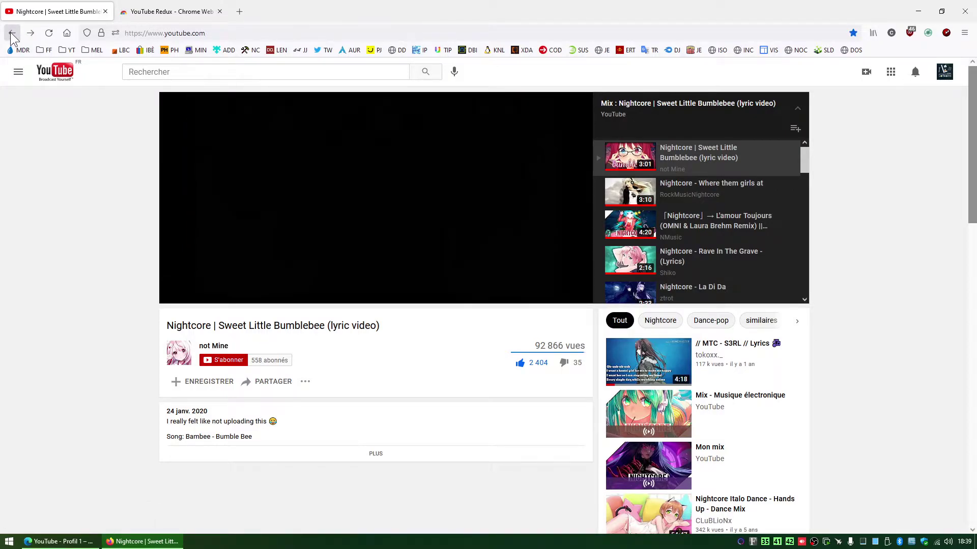
pyautogui.click(12, 33)
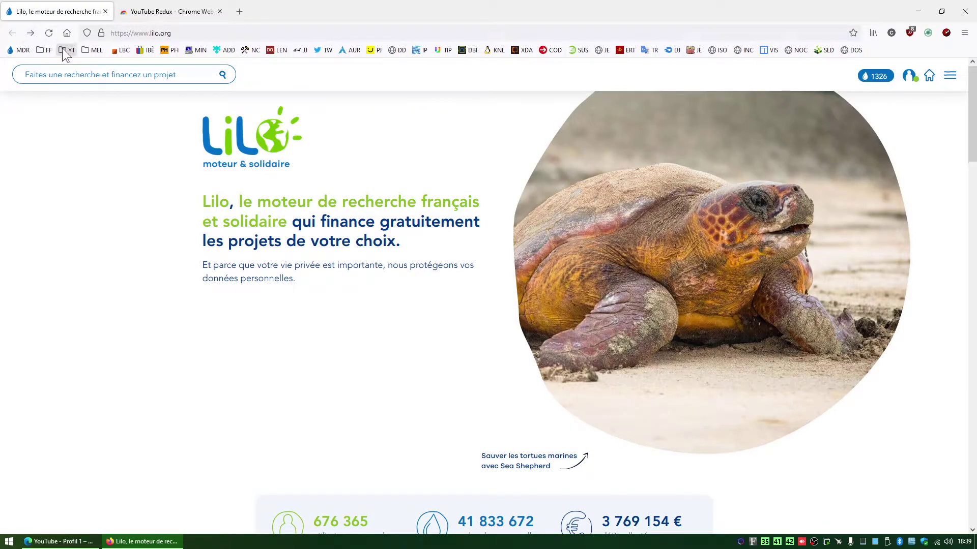
pyautogui.click(45, 50)
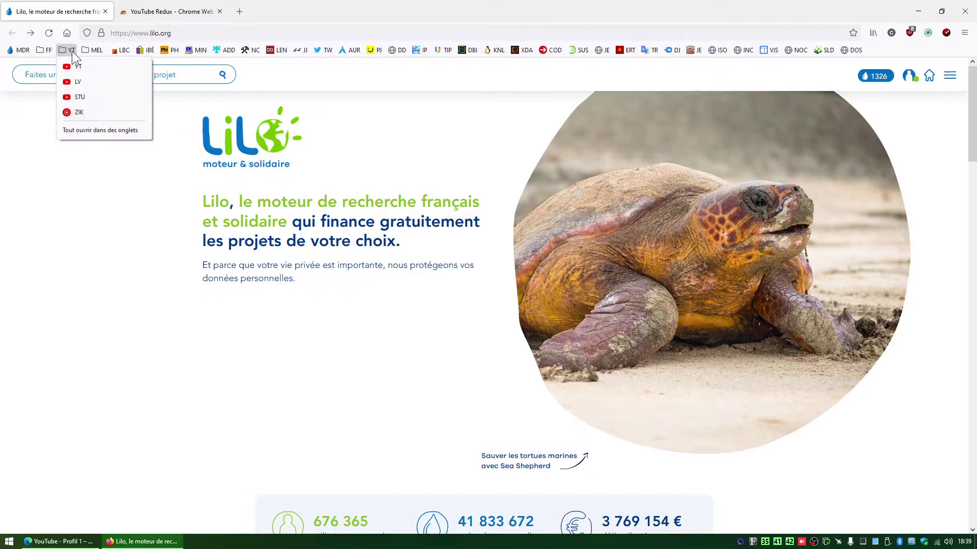
pyautogui.click(78, 62)
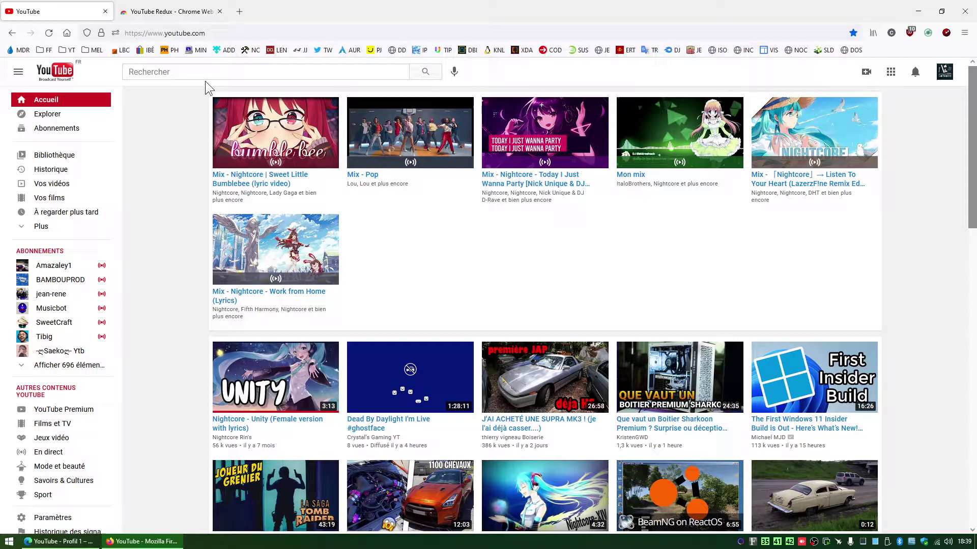
# Step: Check the video page layout on the "Nightcore - Today I Just Wanna Party" mix, then return home and close the mini player
pyautogui.click(946, 33)
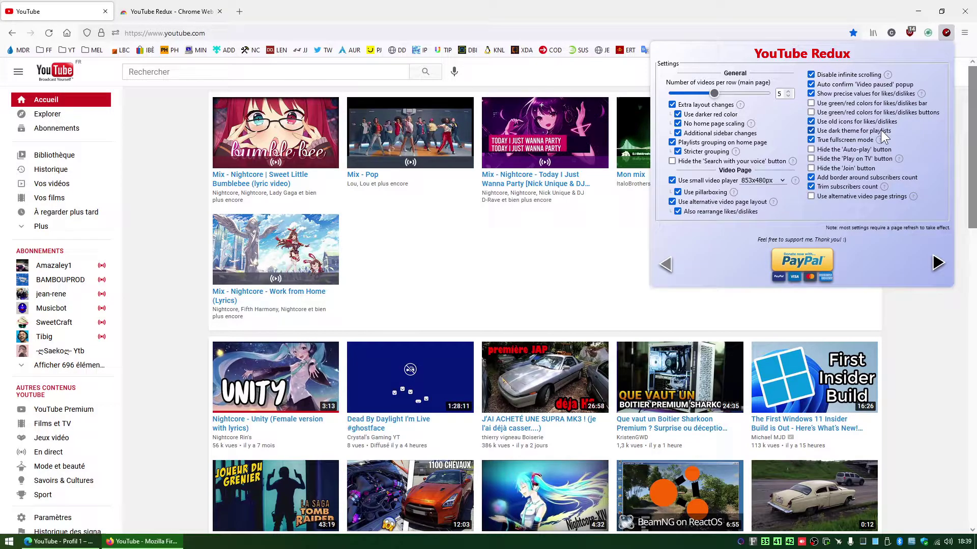
pyautogui.click(502, 156)
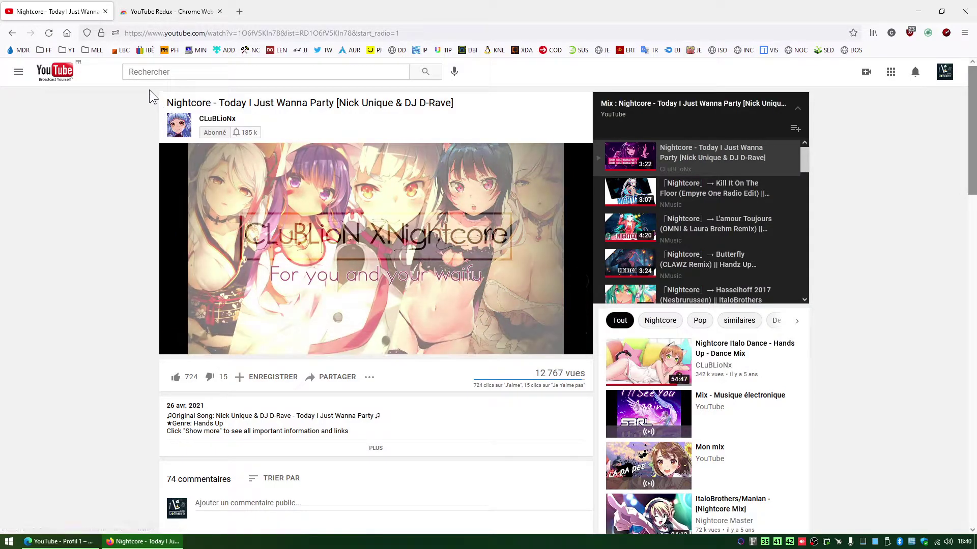
pyautogui.click(12, 34)
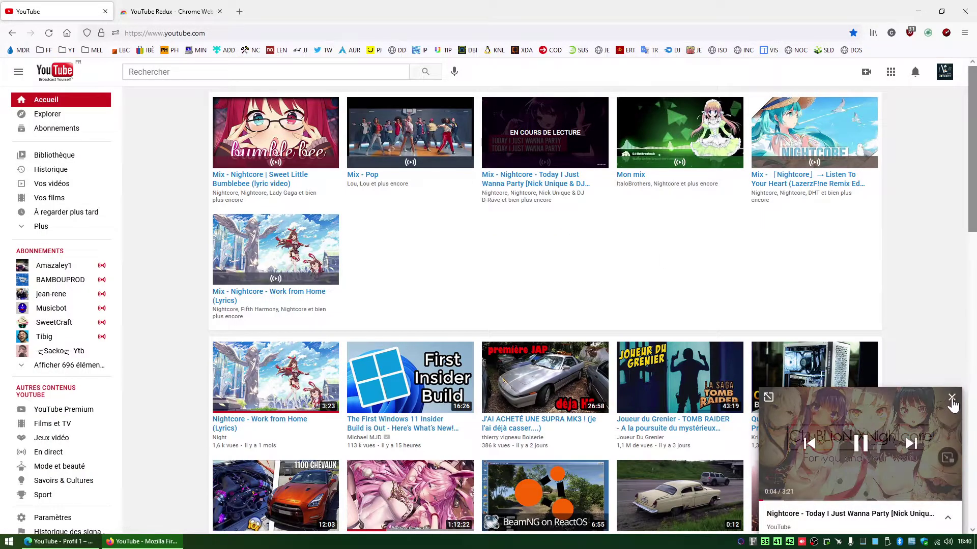
pyautogui.click(951, 399)
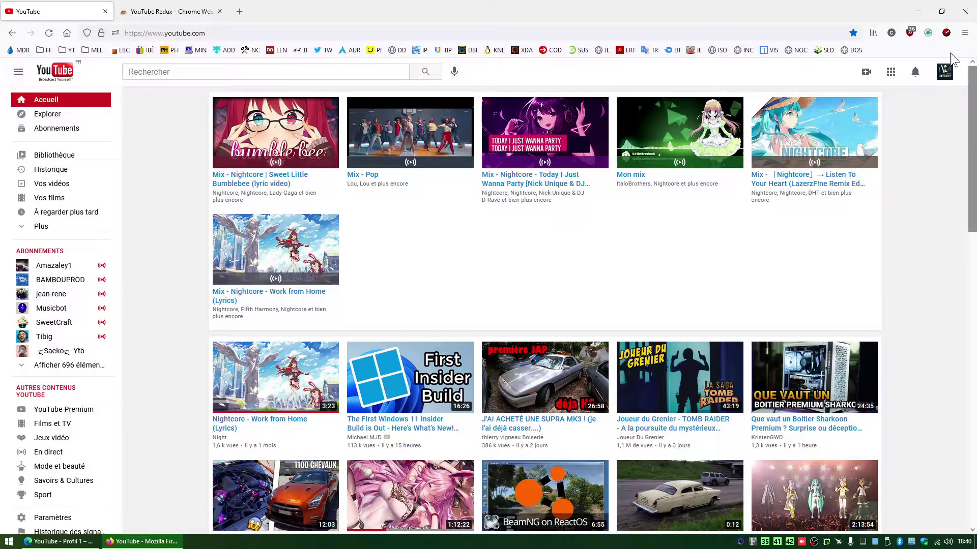
# Step: Enable "Hide the 'Join' button" and "Hide the 'Play on TV' button" in the YouTube Redux settings
pyautogui.click(946, 32)
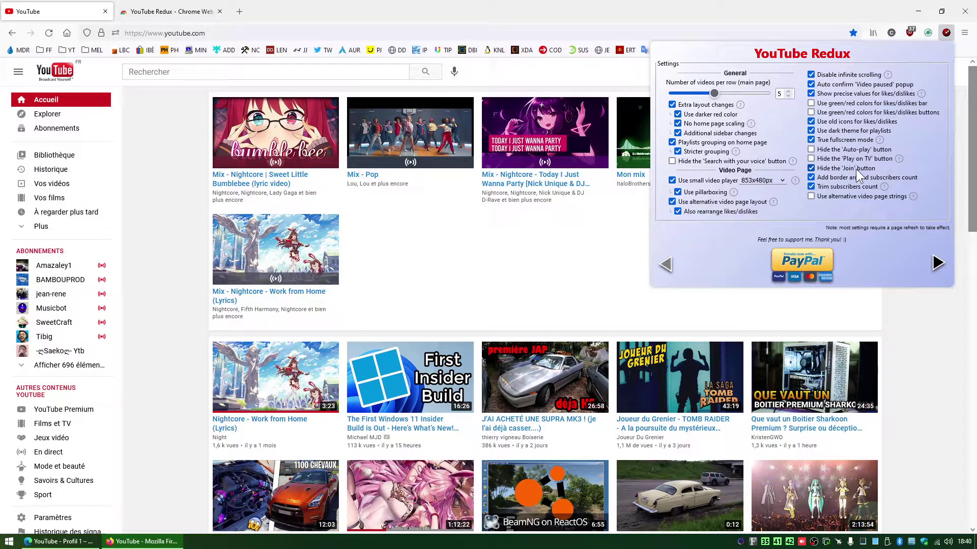
pyautogui.click(862, 160)
# Step: Turn off "Use alternative video page layout" and check the reloaded "Nightcore - Today I Just Wanna Party" page, pausing the video
pyautogui.click(538, 151)
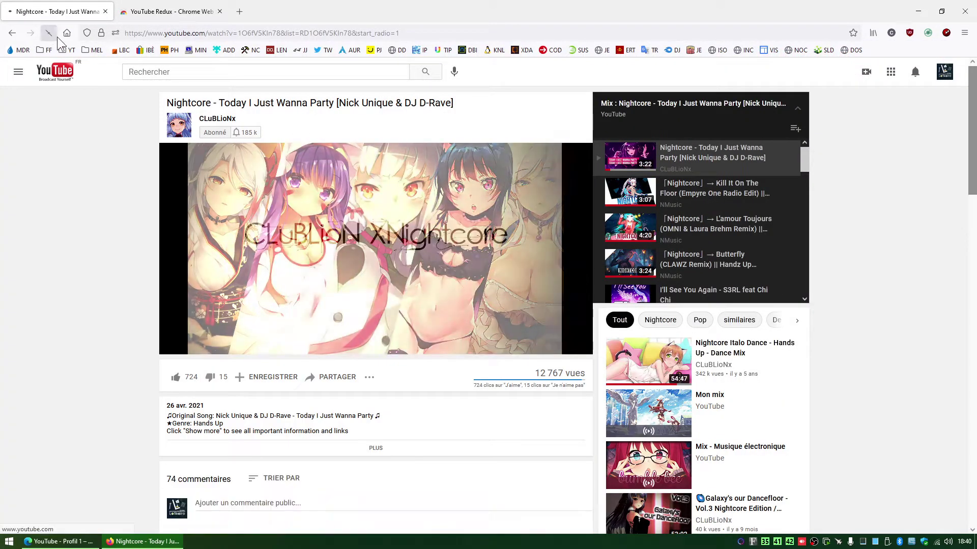
pyautogui.click(52, 35)
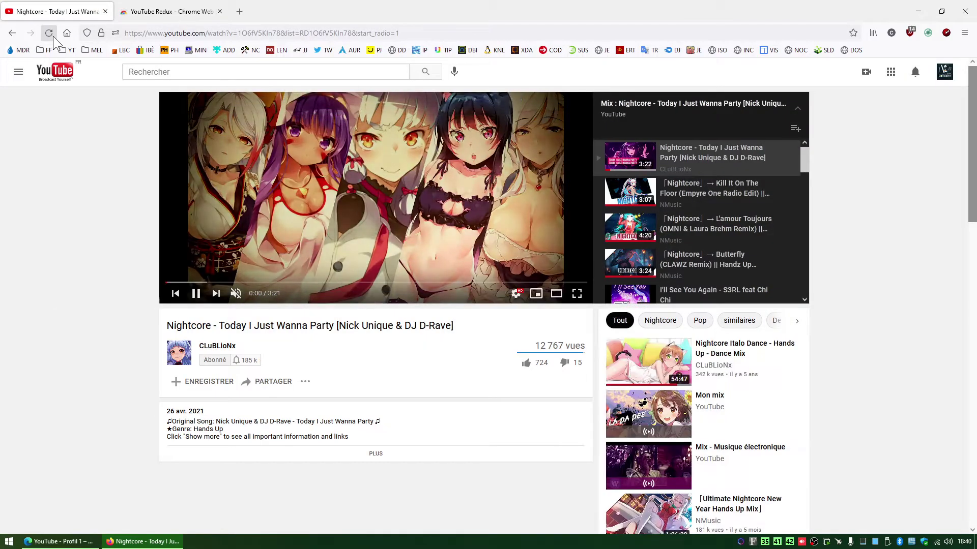
pyautogui.click(338, 187)
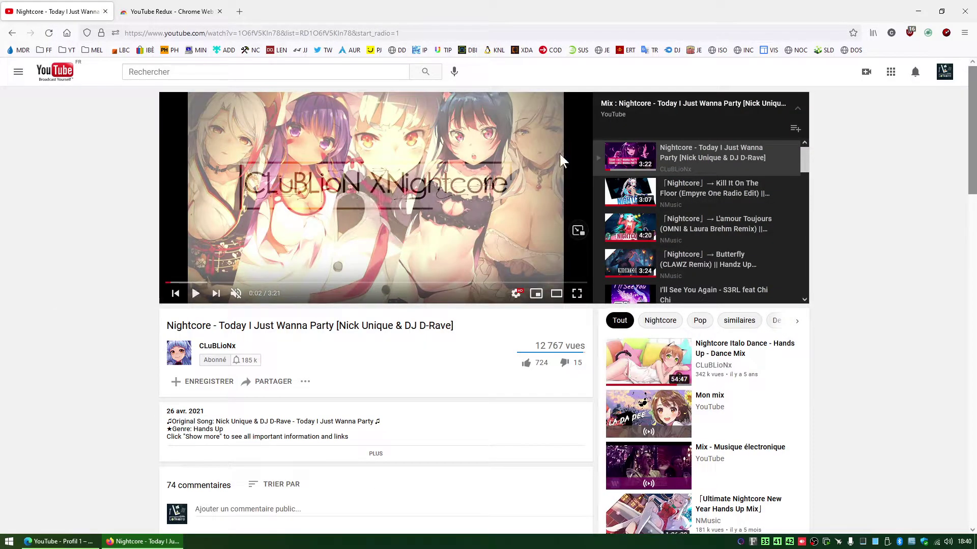
# Step: Enable "Use old upload icon" in the YouTube Redux Misc settings, reload the page and check the upload menu
pyautogui.click(946, 32)
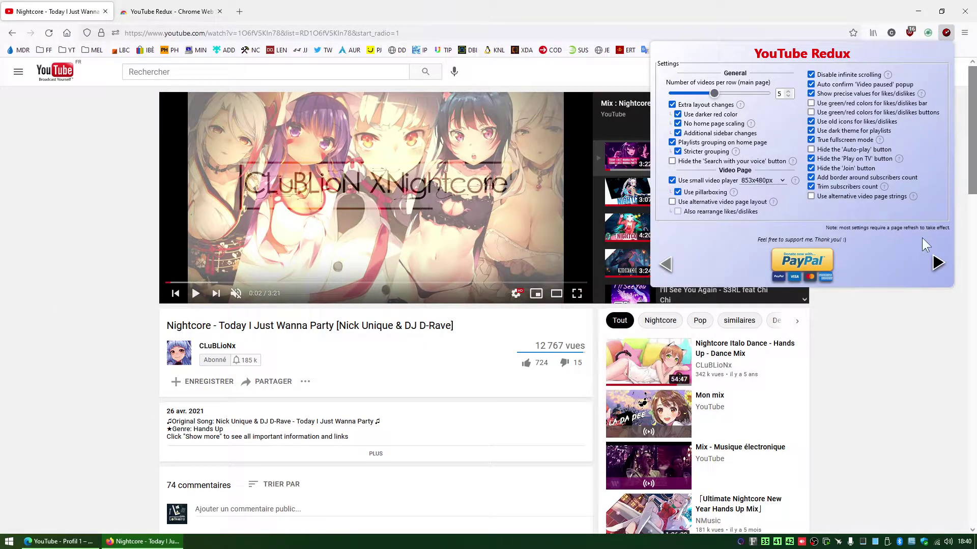
pyautogui.click(931, 260)
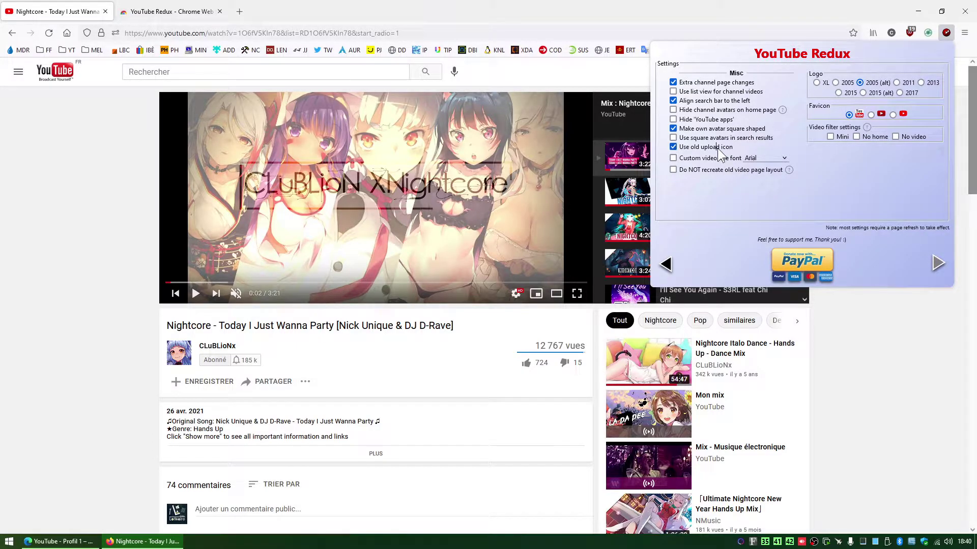
pyautogui.click(49, 33)
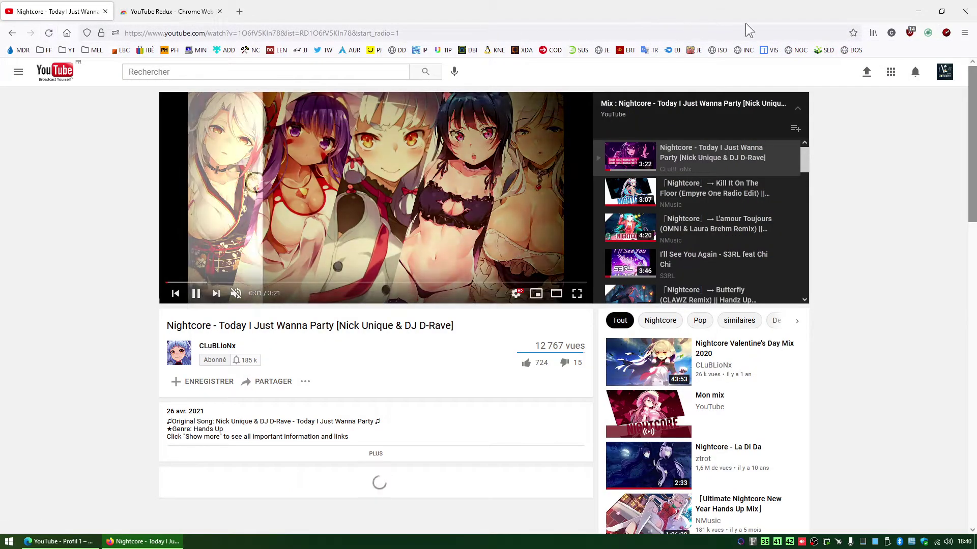
pyautogui.click(867, 72)
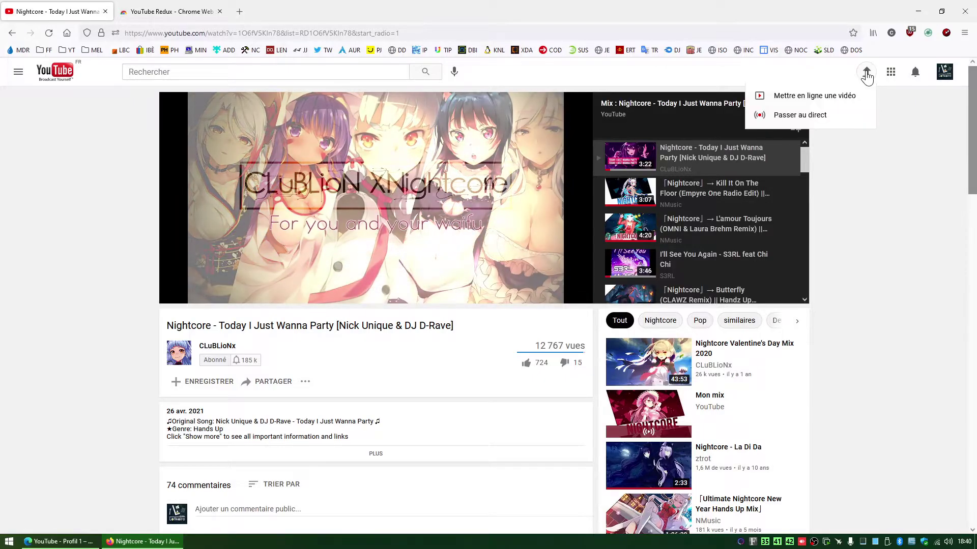
pyautogui.click(866, 73)
# Step: Set the YouTube Redux favicon to the second option, the dark red play icon, and reload the video page
pyautogui.click(946, 33)
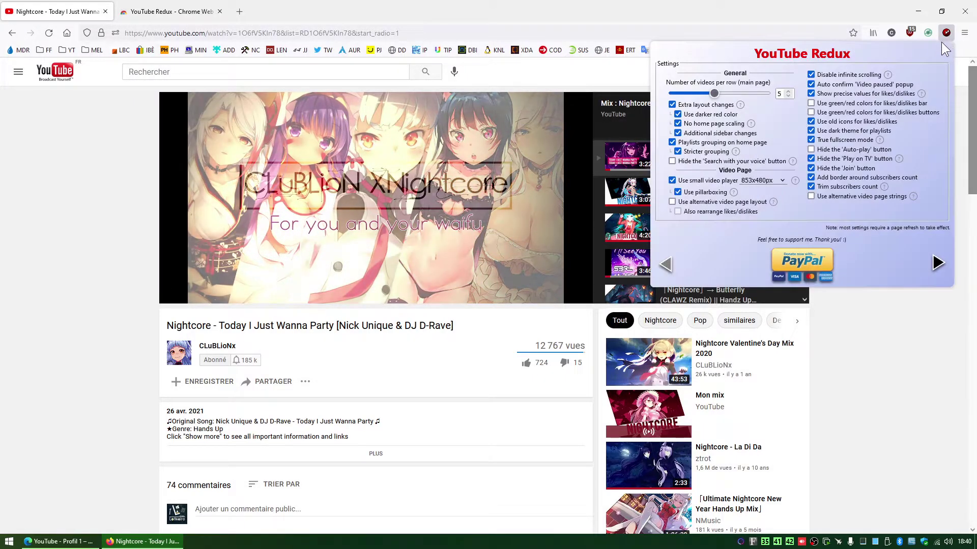
pyautogui.click(934, 263)
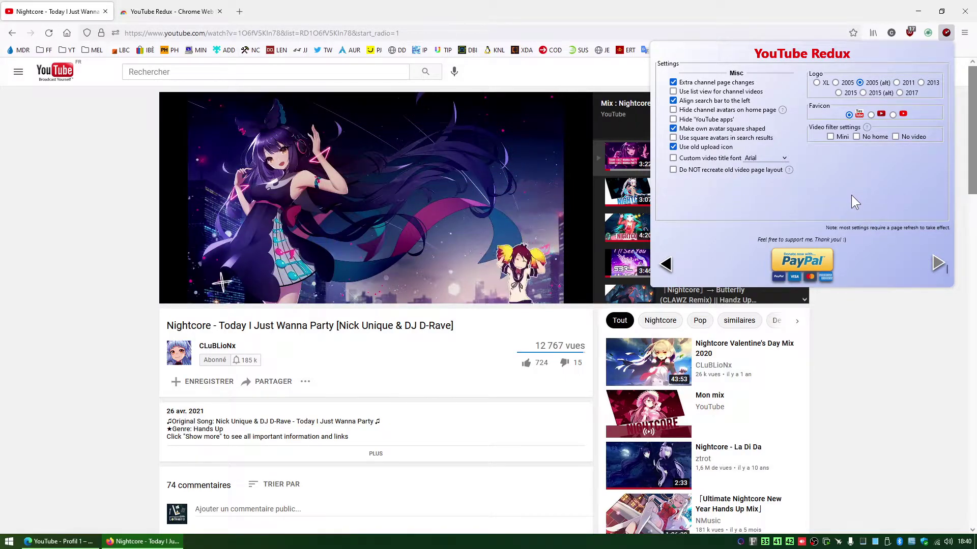
pyautogui.click(871, 115)
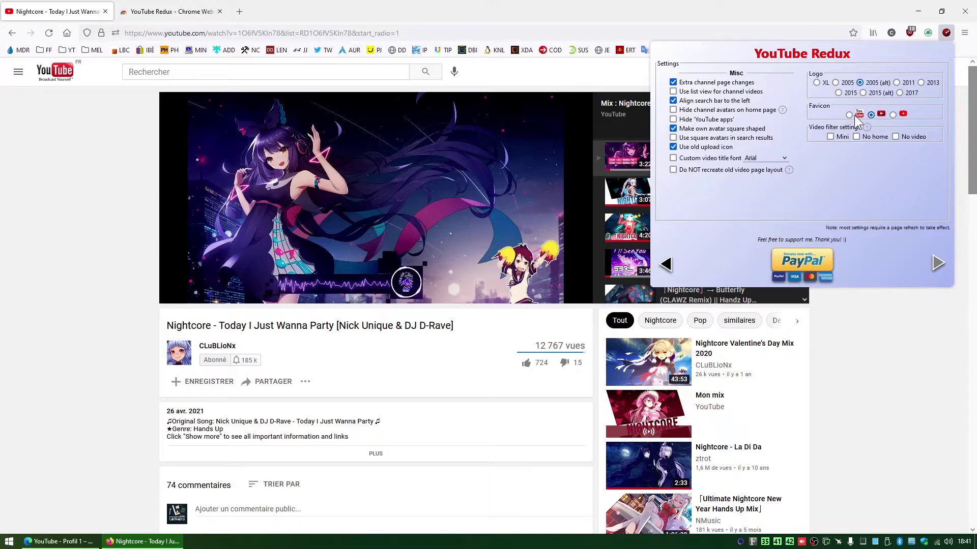
pyautogui.click(48, 33)
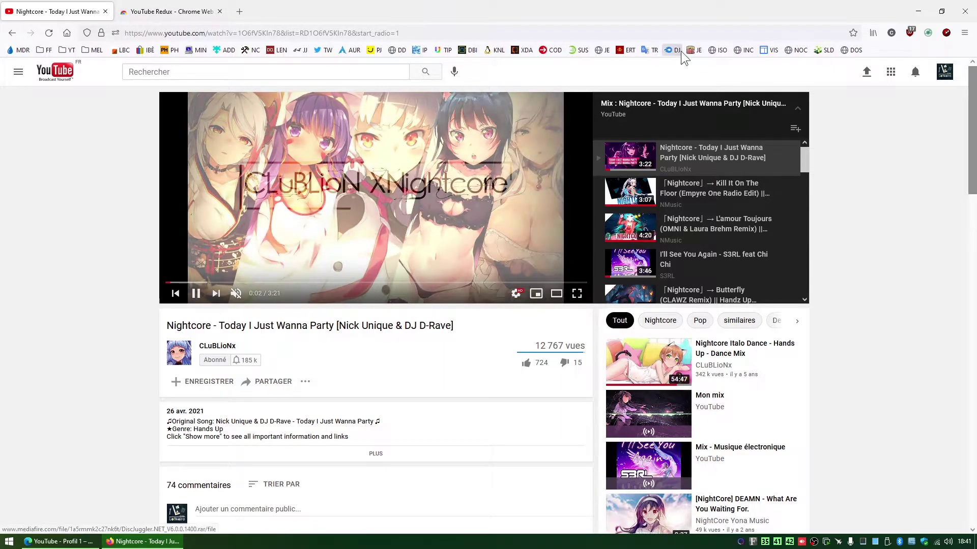
# Step: Return to the YouTube home page, close the mini player and reload the page
pyautogui.click(59, 77)
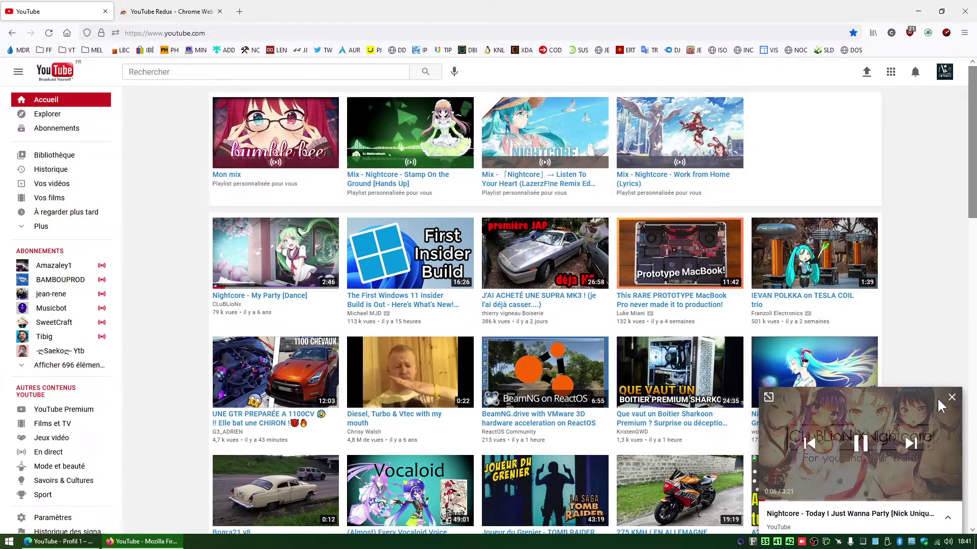
pyautogui.click(945, 396)
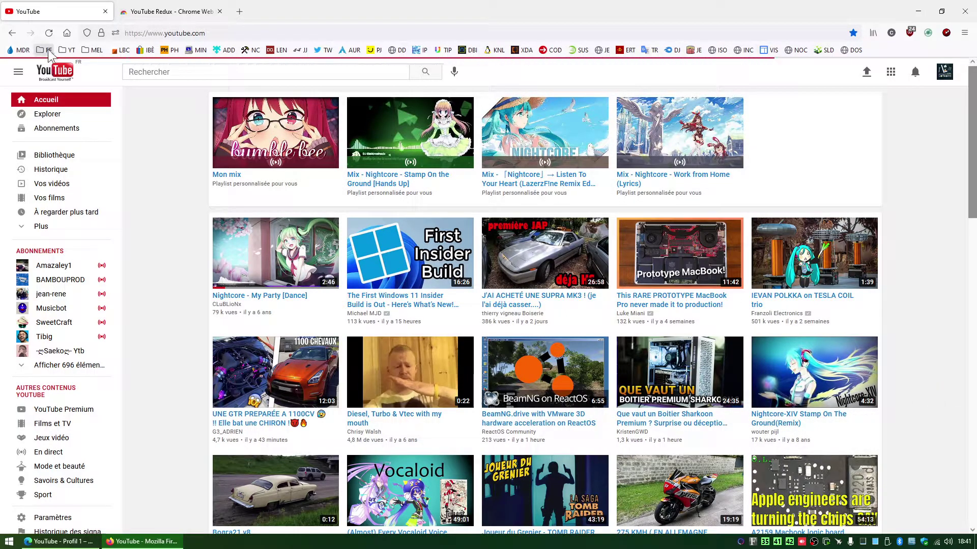
pyautogui.click(49, 32)
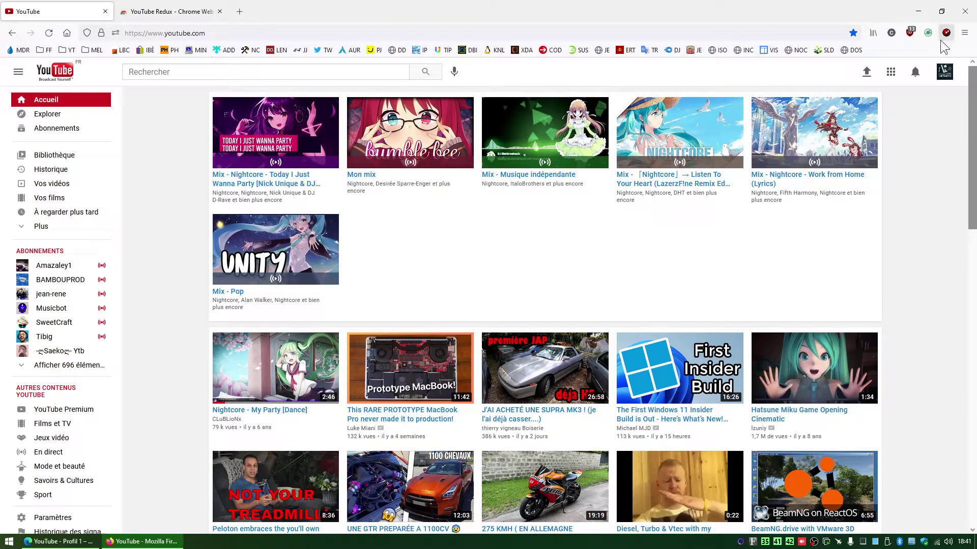
# Step: Enable "Use alternative video page strings", reload, and check the "Nightcore - Work from Home (Lyrics)" video page and account menu
pyautogui.click(946, 33)
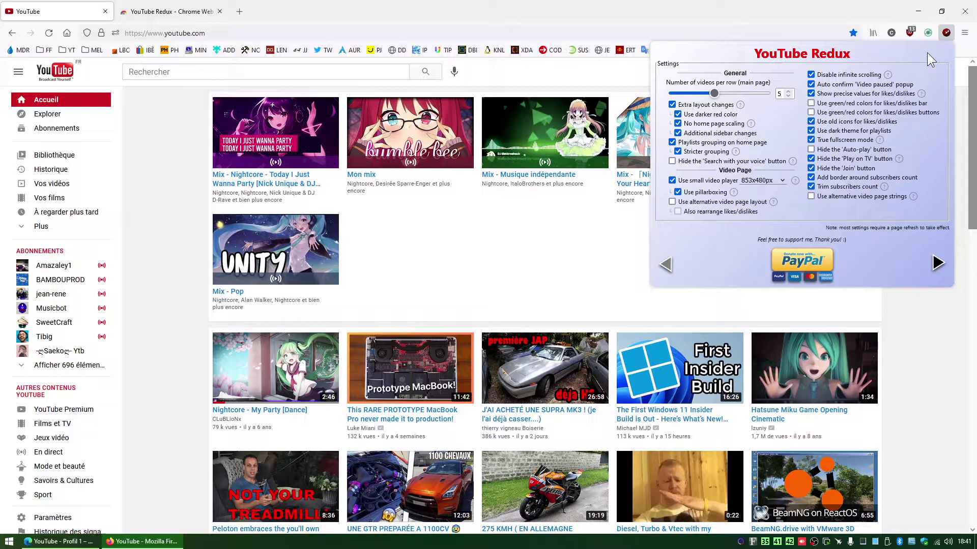
pyautogui.click(879, 197)
pyautogui.click(48, 32)
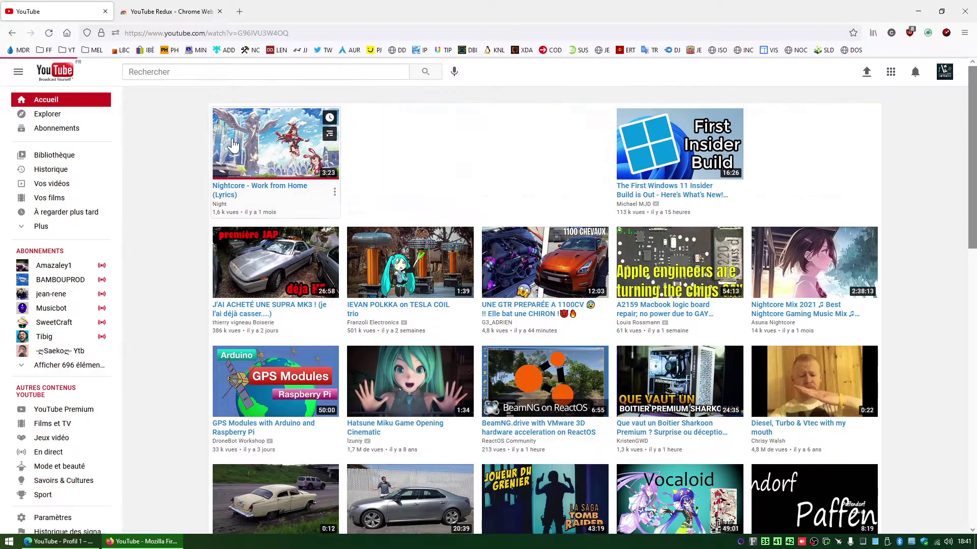
pyautogui.click(232, 140)
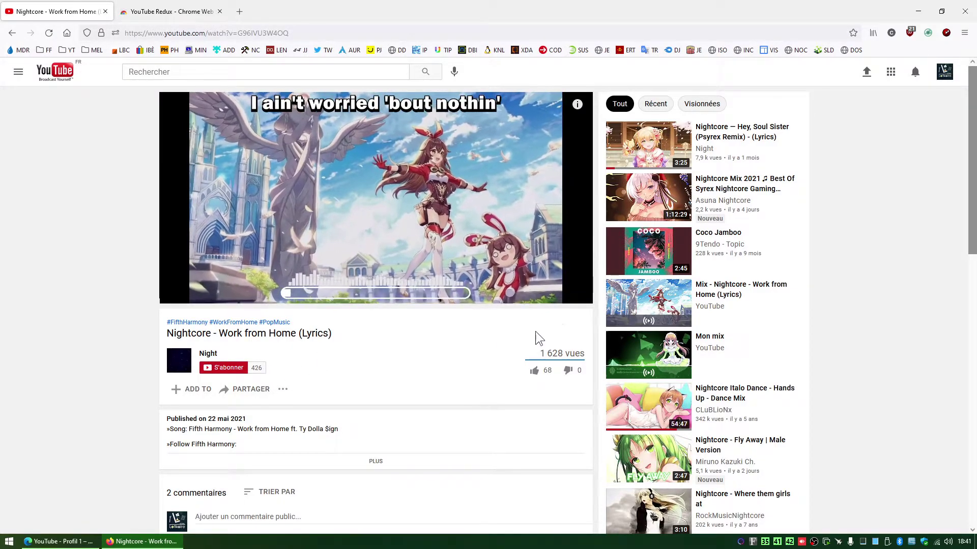
pyautogui.click(939, 79)
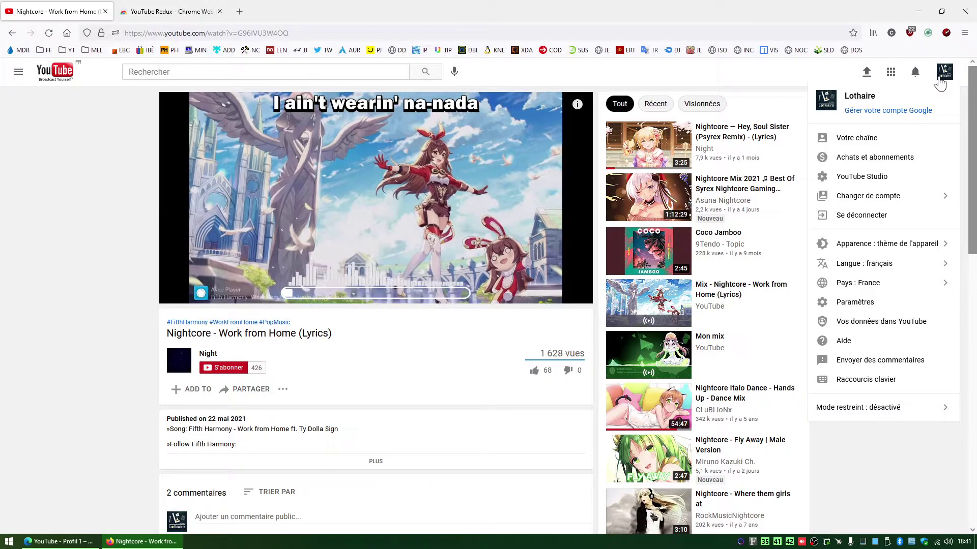
# Step: Try the XL logo from the YouTube Redux Misc settings and reload the video page
pyautogui.click(946, 33)
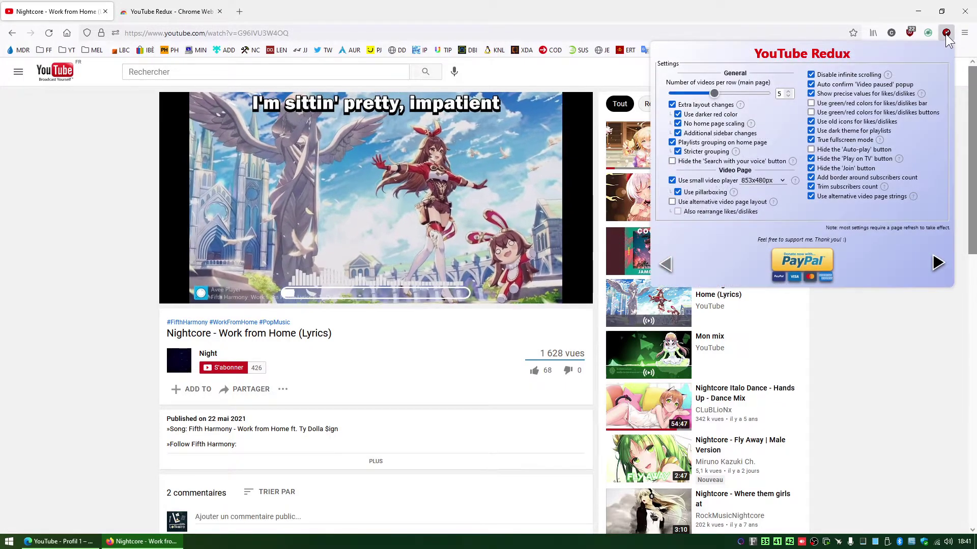
pyautogui.click(937, 263)
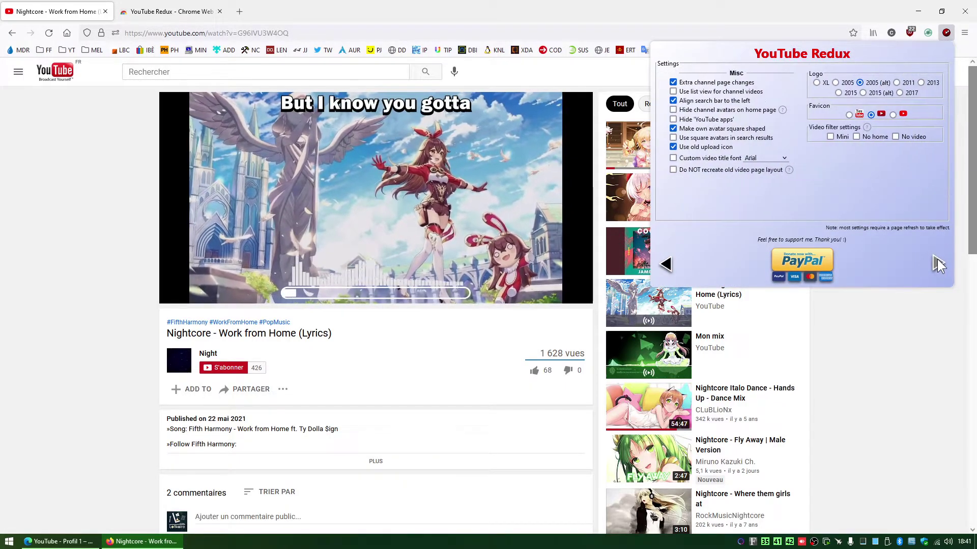
pyautogui.click(820, 83)
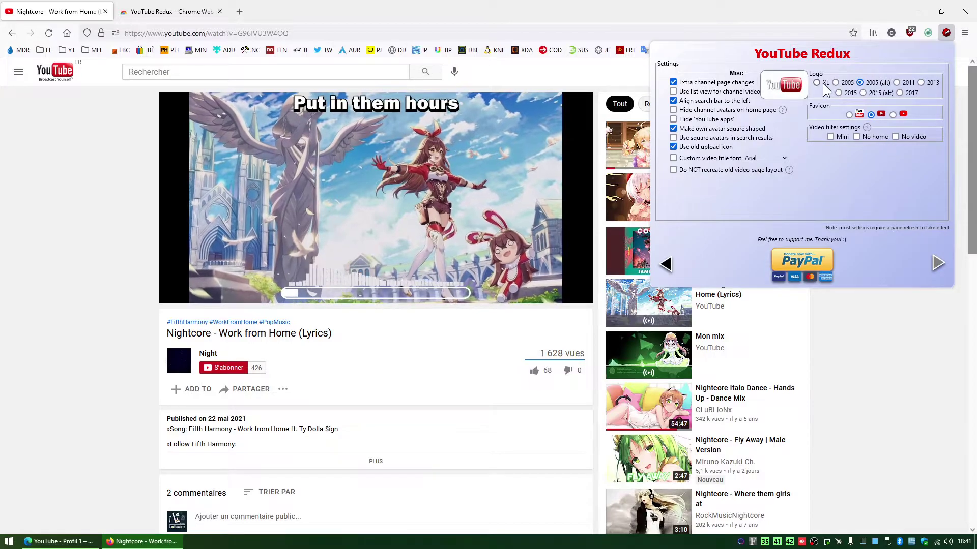
pyautogui.click(49, 32)
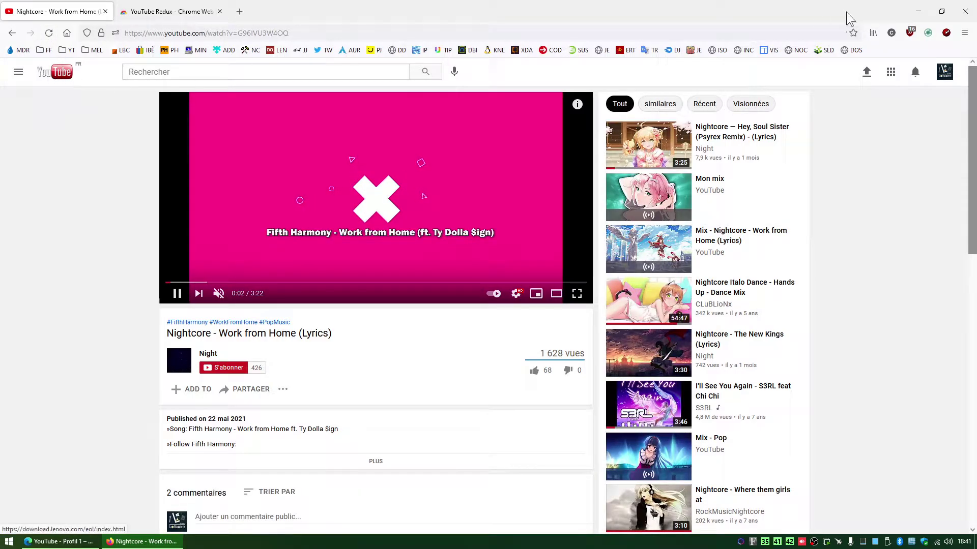
# Step: Set the YouTube Redux logo to the 2011 version in the Misc settings
pyautogui.click(947, 34)
pyautogui.click(937, 263)
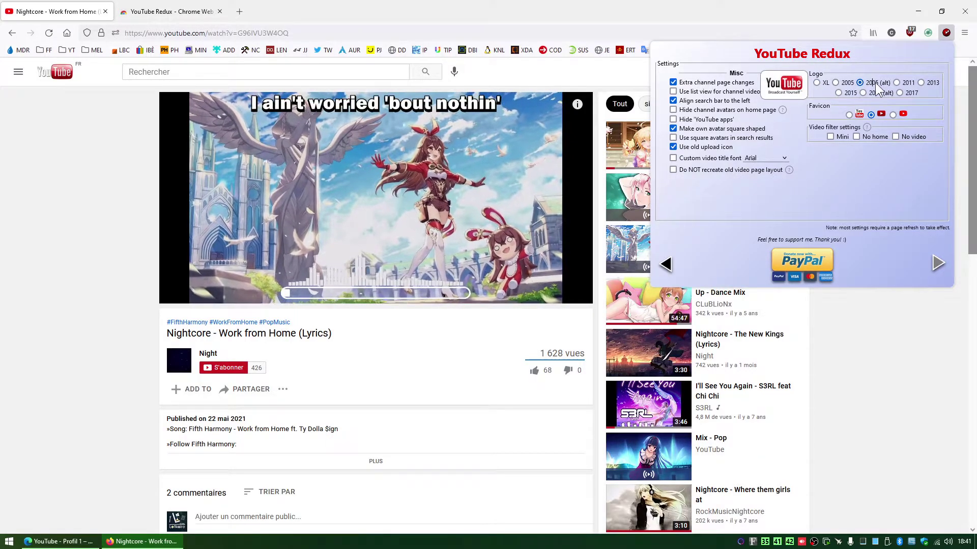
pyautogui.click(901, 81)
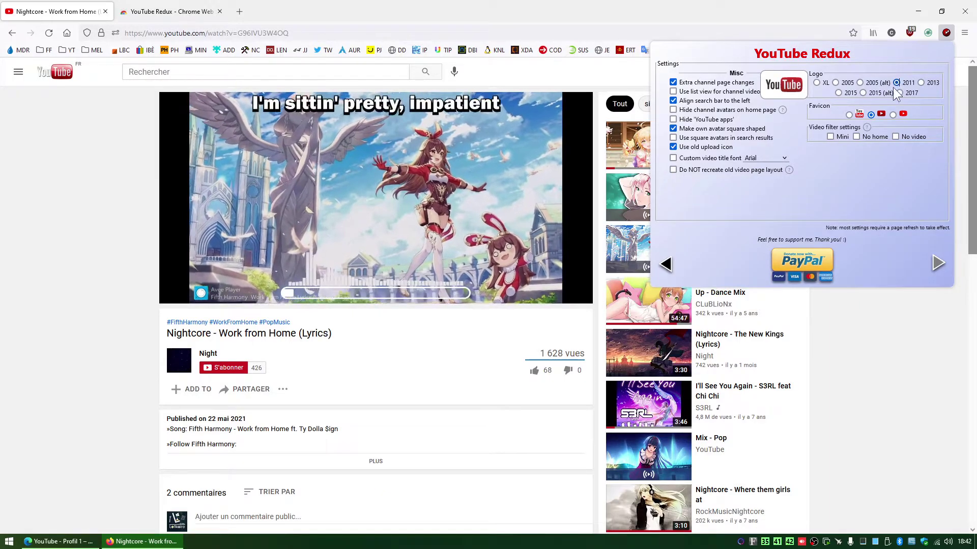
# Step: Reload the video page, enable "Use square avatars in search results" in the YouTube Redux Misc settings, and reload again
pyautogui.click(47, 35)
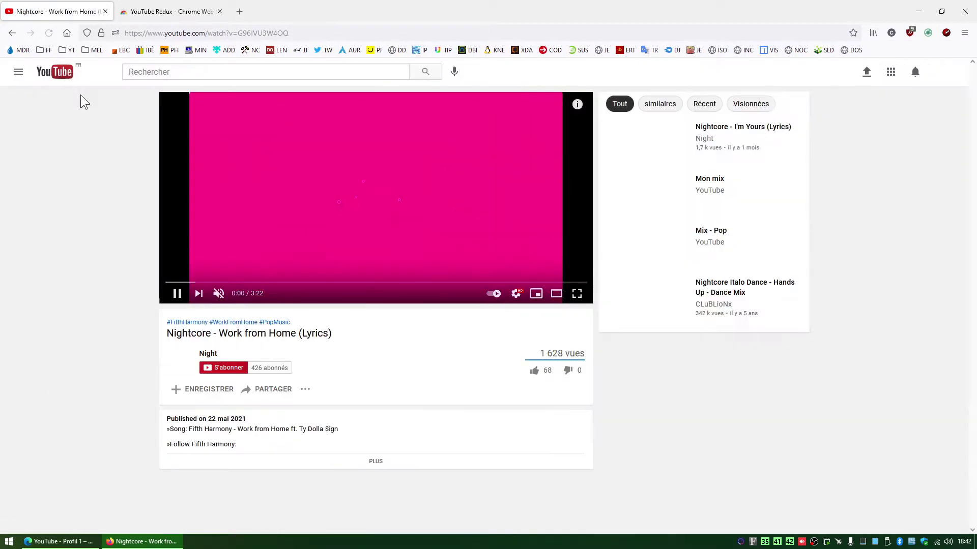
pyautogui.click(945, 33)
pyautogui.click(938, 264)
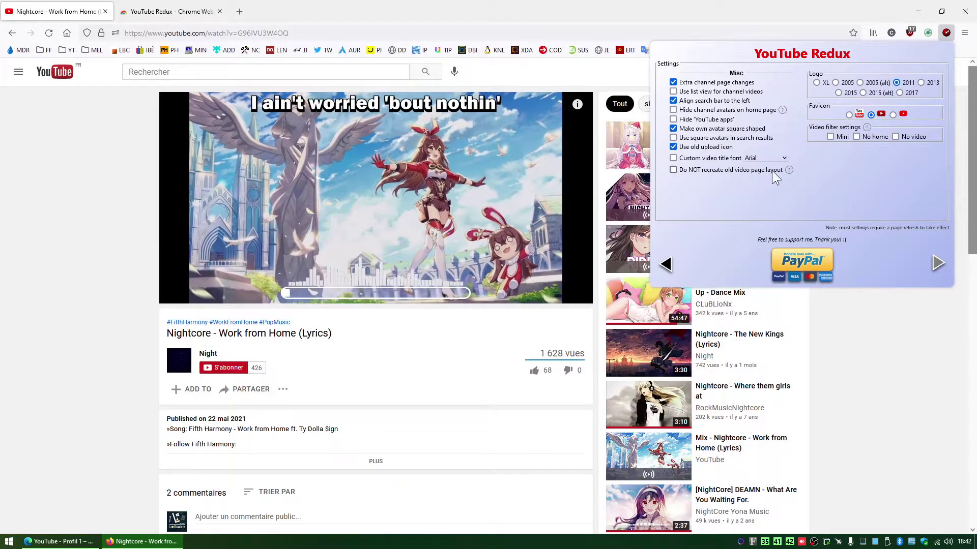
pyautogui.click(742, 138)
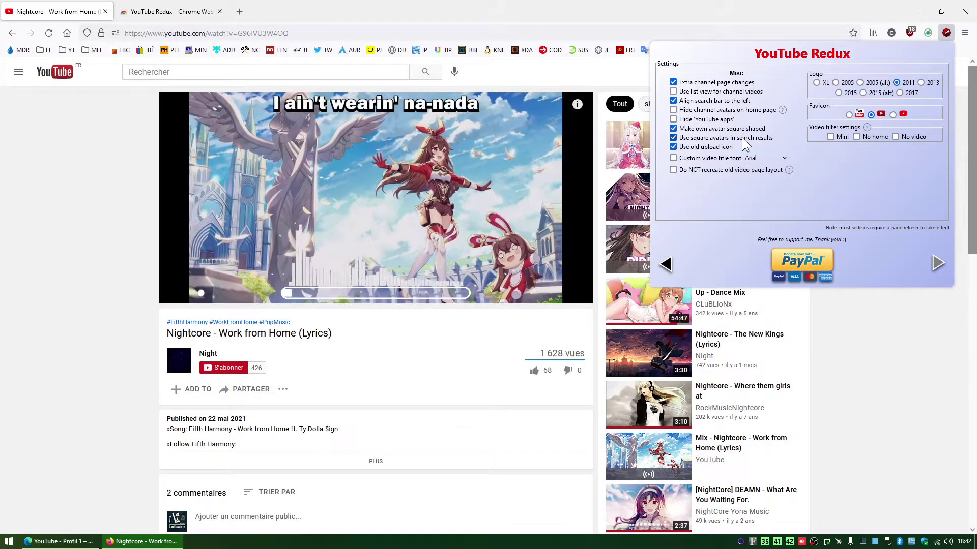
pyautogui.click(48, 33)
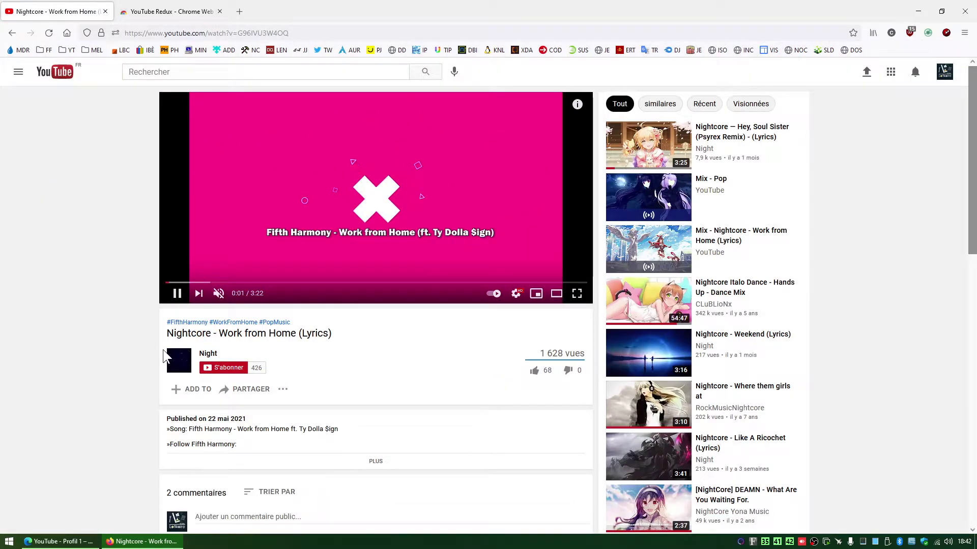
pyautogui.scroll(-5, 111, 366)
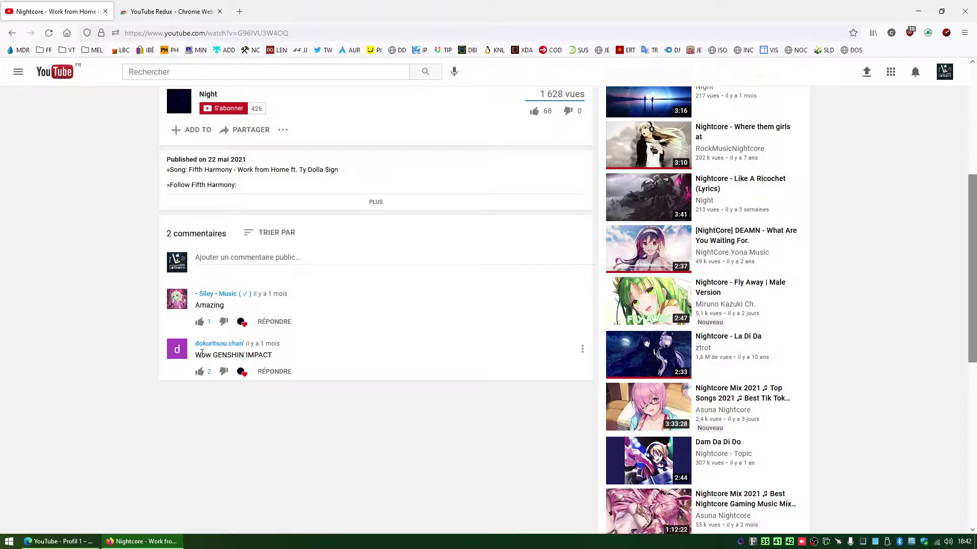
pyautogui.scroll(5, 126, 288)
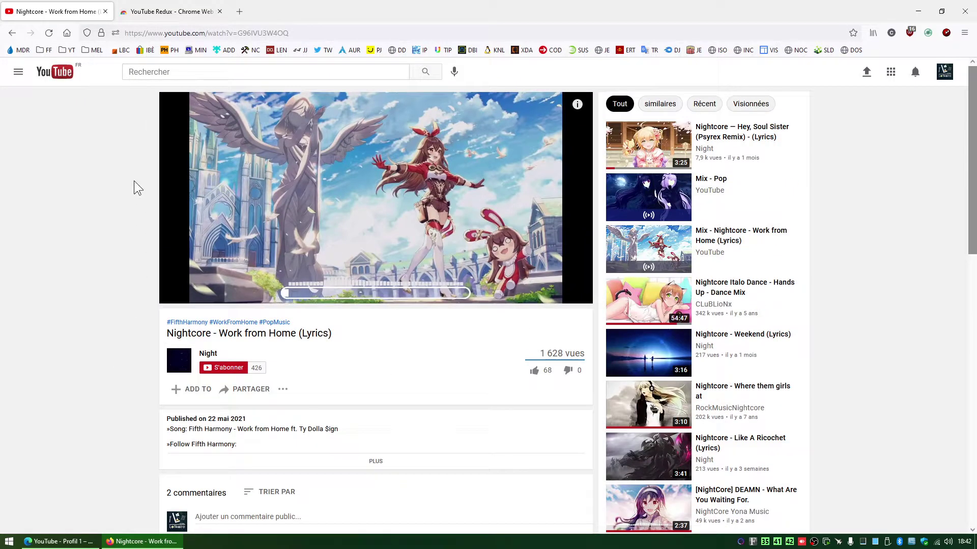
# Step: Search YouTube for "miku hatsune" and examine the layout and channel avatars of the search results
pyautogui.click(175, 72)
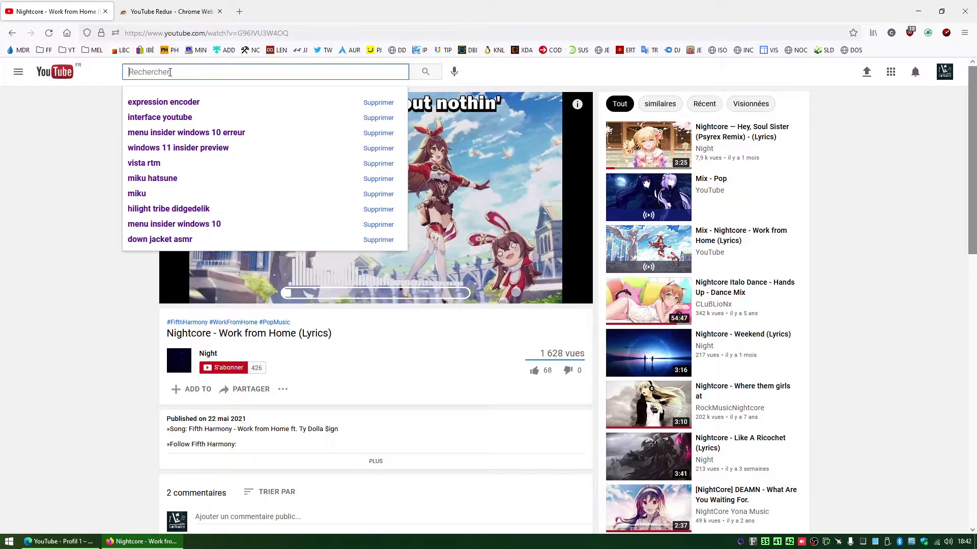
pyautogui.click(146, 177)
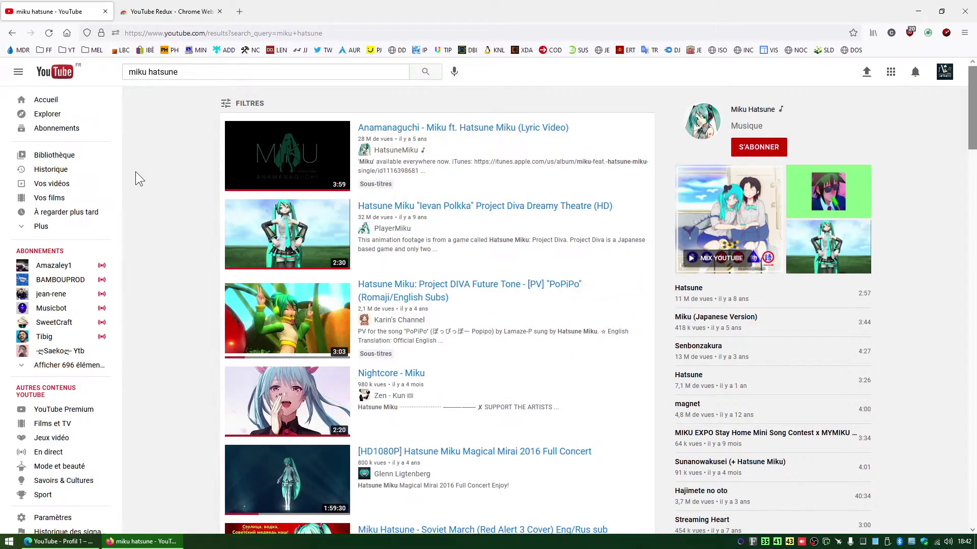
pyautogui.scroll(-5, 172, 183)
pyautogui.scroll(4, 172, 184)
pyautogui.scroll(-4, 171, 183)
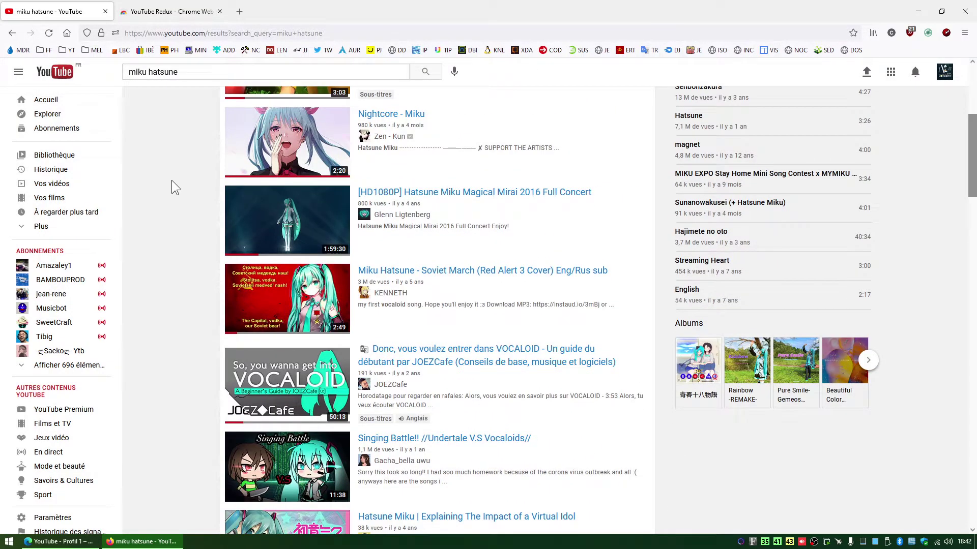
pyautogui.scroll(5, 172, 183)
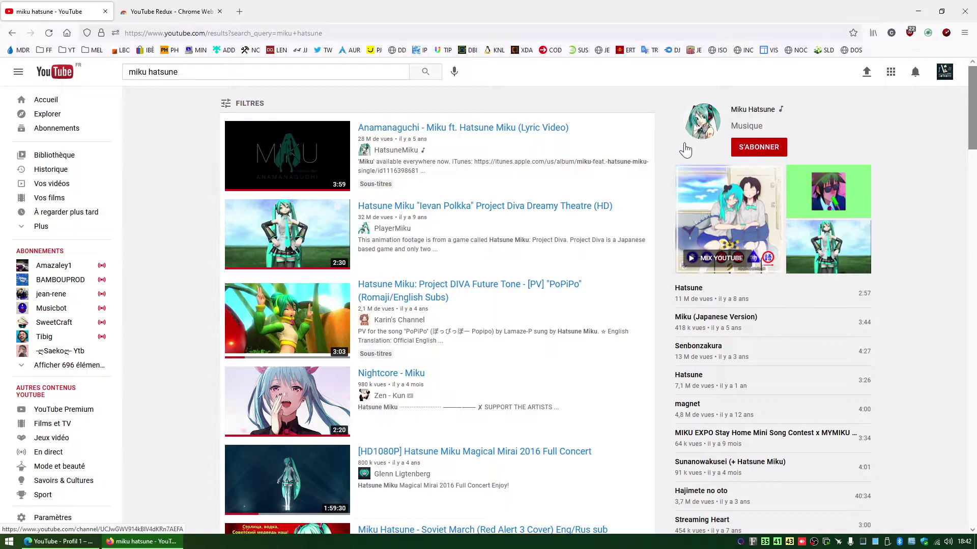
pyautogui.scroll(-5, 658, 191)
pyautogui.scroll(5, 658, 191)
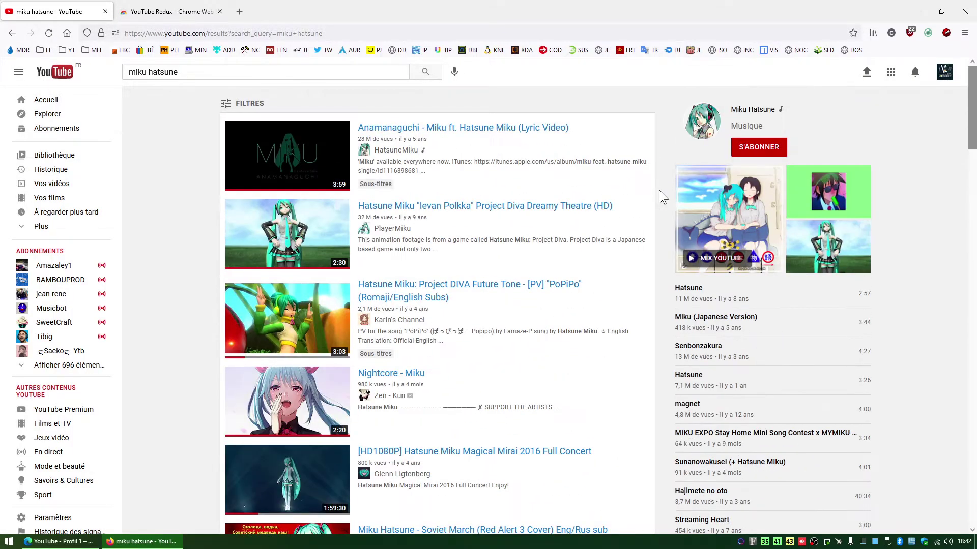
# Step: Expand the full subscriptions list, open the Linuxtricks channel and look through the other subscribed channels
pyautogui.click(64, 376)
pyautogui.scroll(-5, 59, 371)
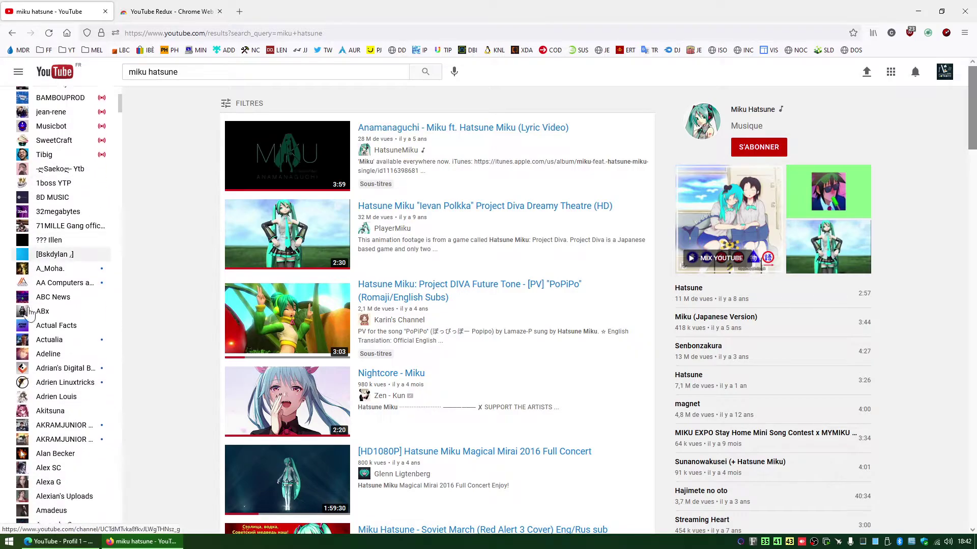
pyautogui.scroll(-2, 29, 248)
pyautogui.click(29, 130)
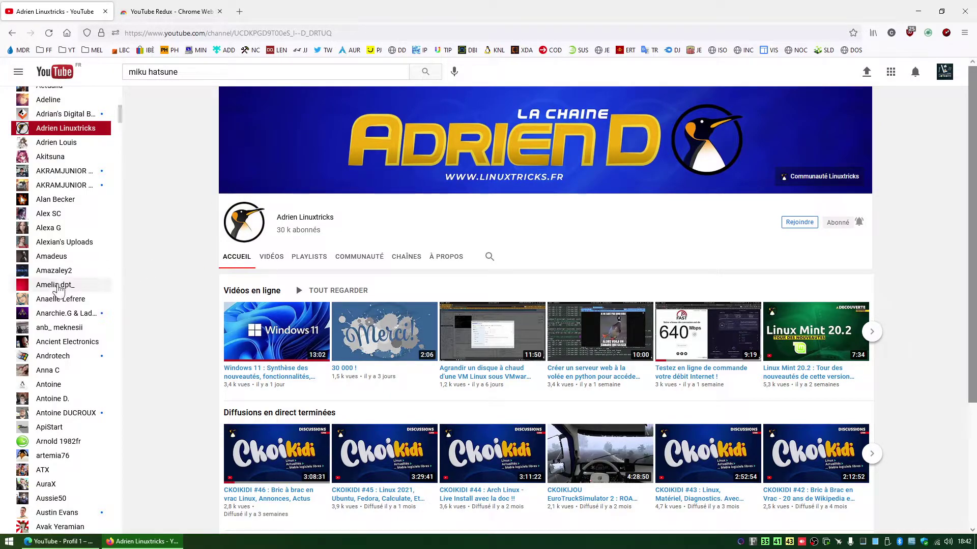
pyautogui.scroll(-3, 61, 280)
pyautogui.scroll(-7, 56, 270)
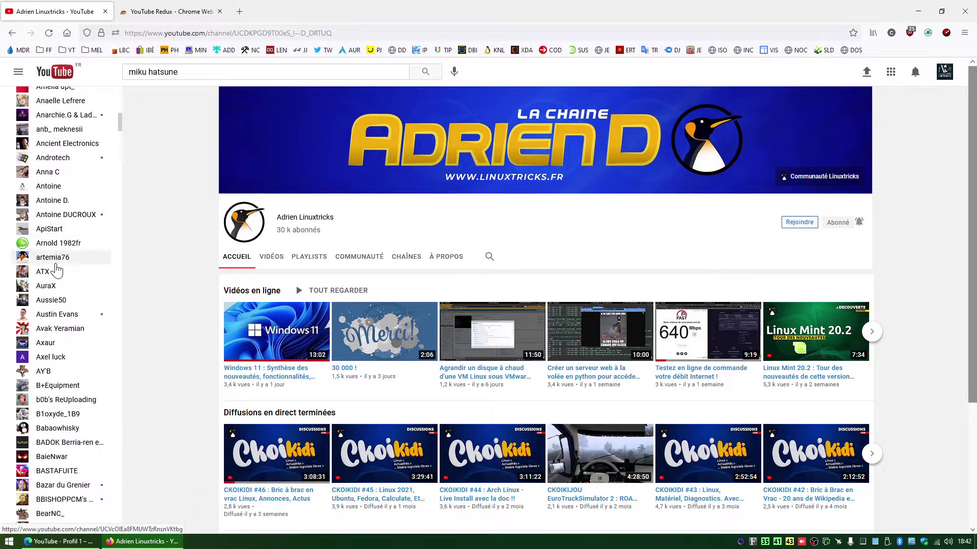
pyautogui.scroll(-18, 57, 269)
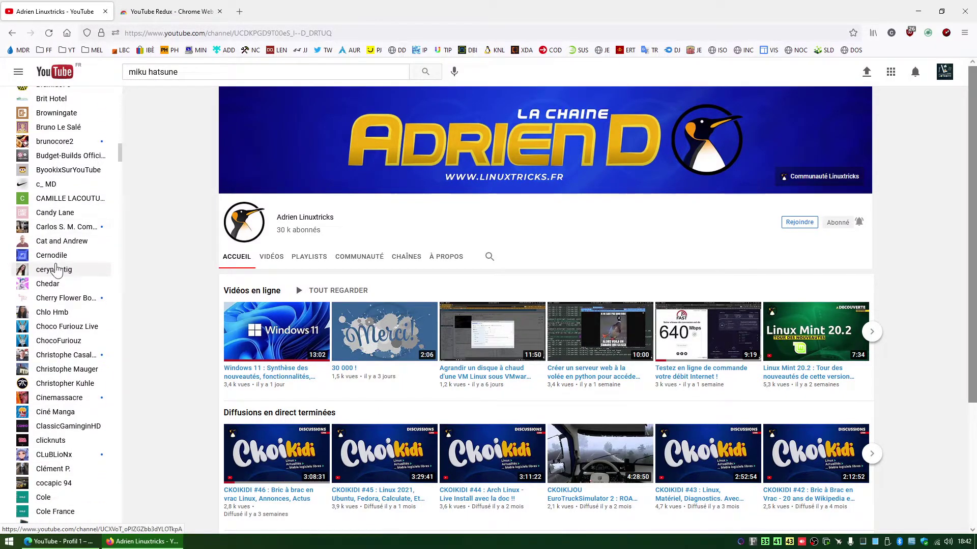
pyautogui.scroll(-6, 57, 269)
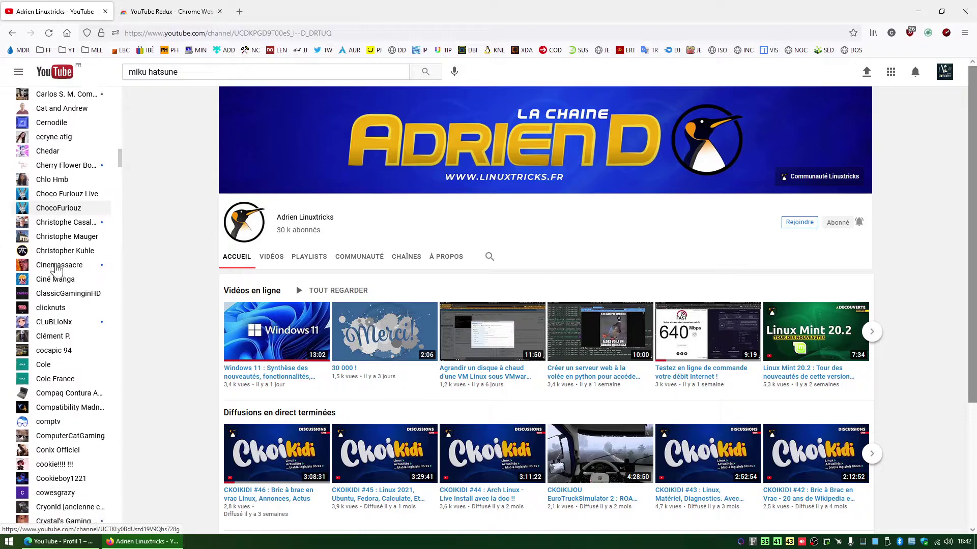
pyautogui.scroll(-15, 57, 269)
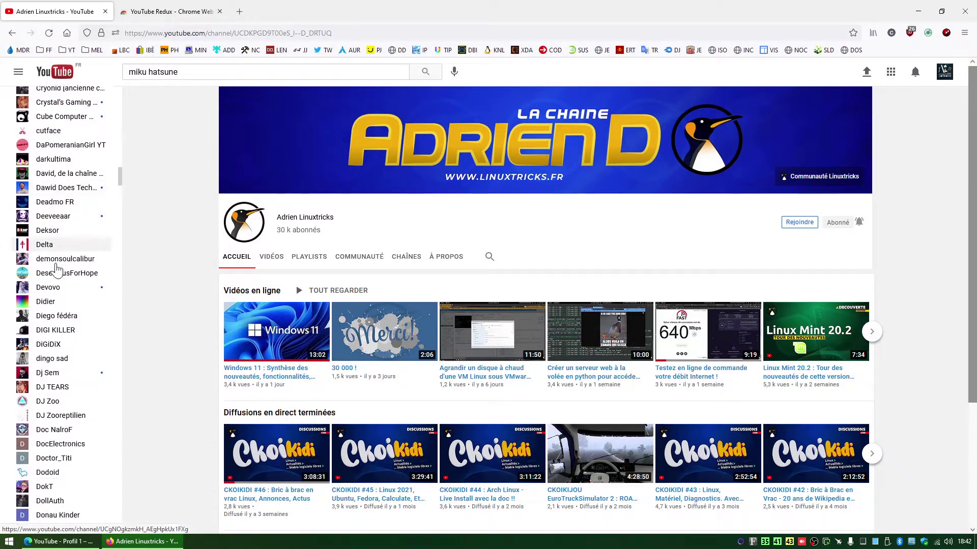
# Step: Enable "Hide channel avatars on home page" and "Hide 'YouTube apps'" in the YouTube Redux Misc settings, and reload the channel page
pyautogui.click(946, 33)
pyautogui.click(937, 263)
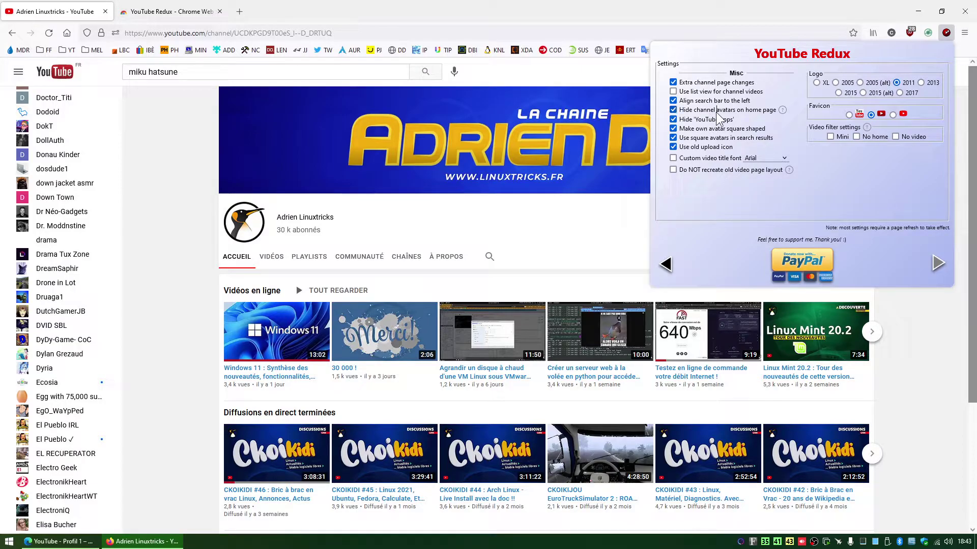
pyautogui.click(47, 32)
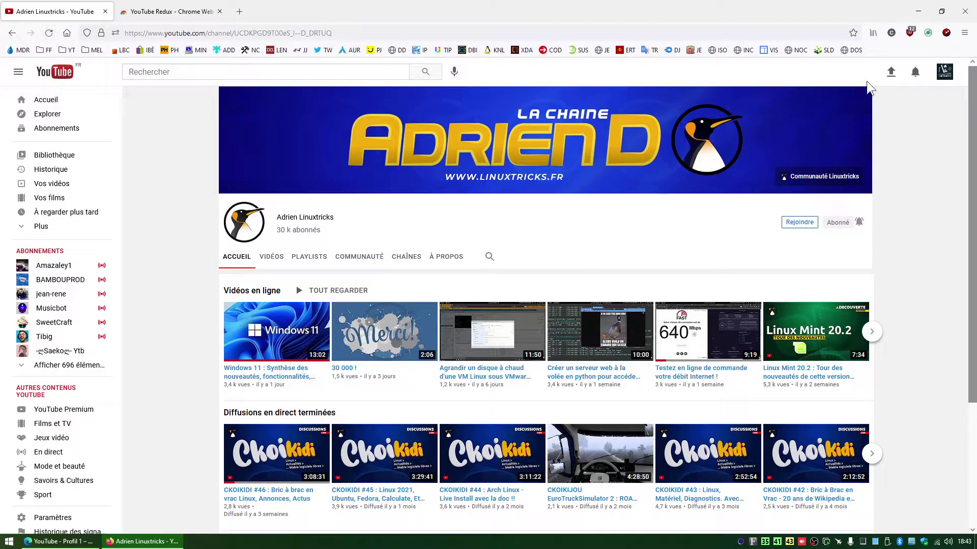
# Step: Review the YouTube Redux Misc settings, then check the YouTube home page and its account menu
pyautogui.click(946, 33)
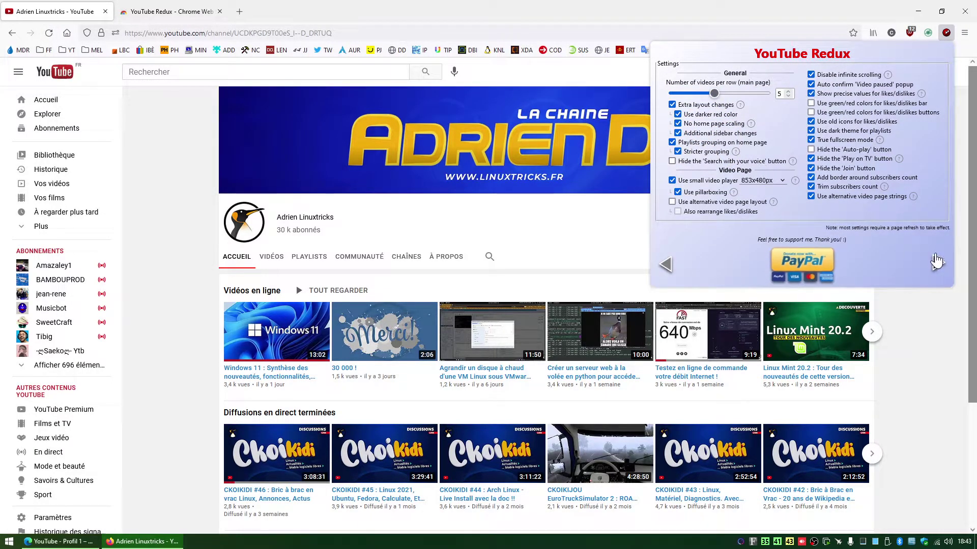
pyautogui.click(935, 262)
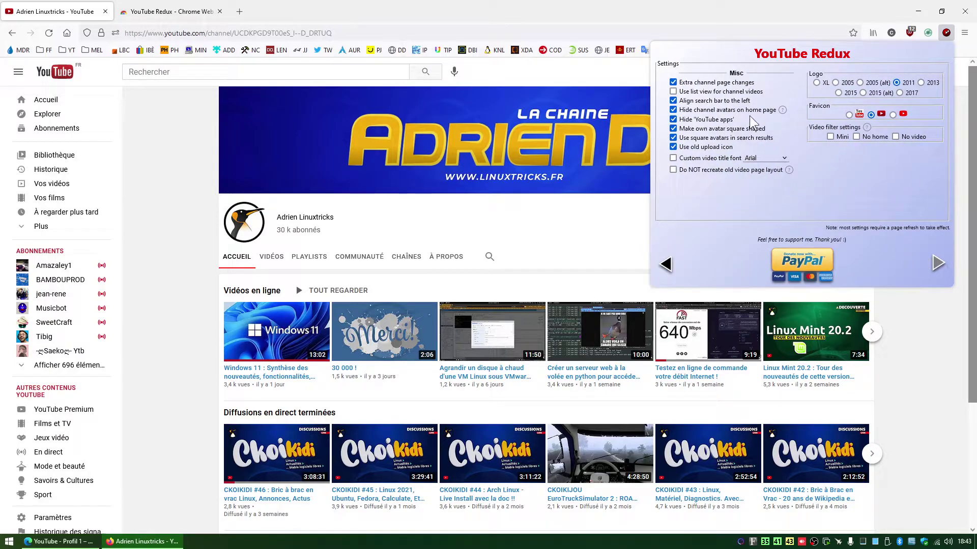
pyautogui.click(55, 74)
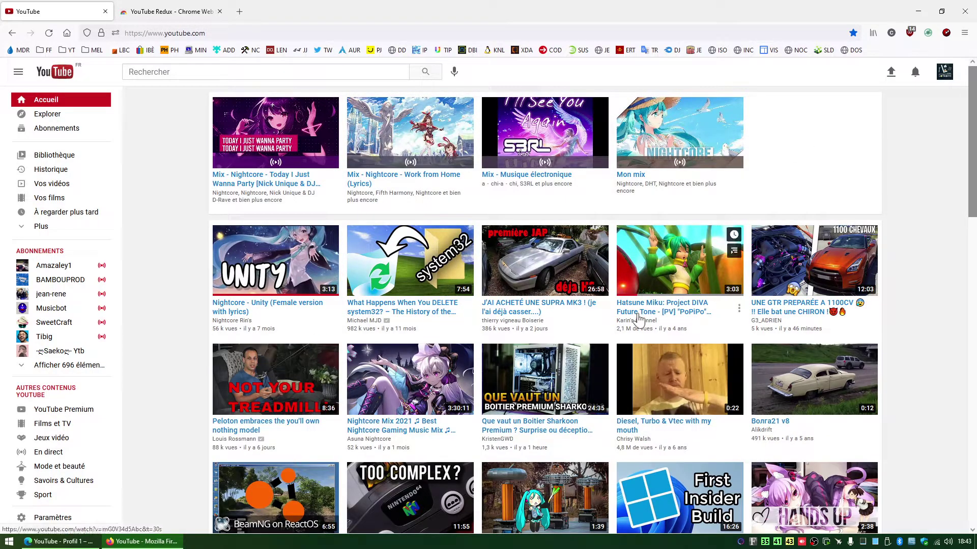
pyautogui.click(945, 72)
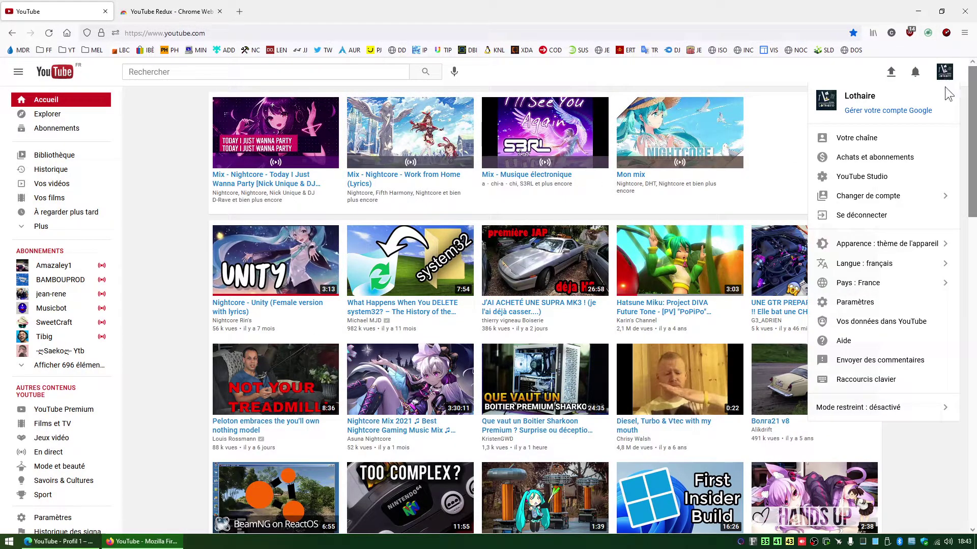
# Step: Display the YouTube Redux Misc settings over the home page
pyautogui.click(946, 33)
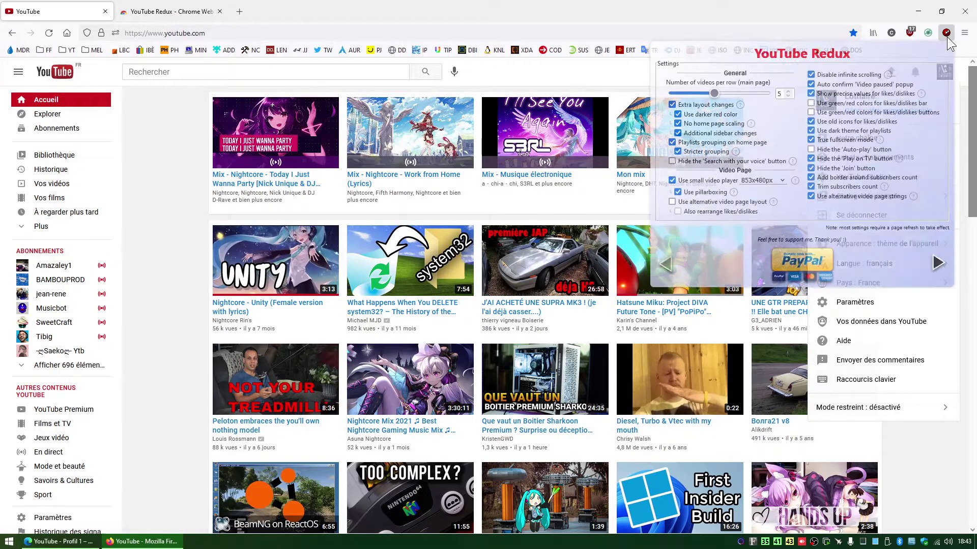
pyautogui.click(935, 262)
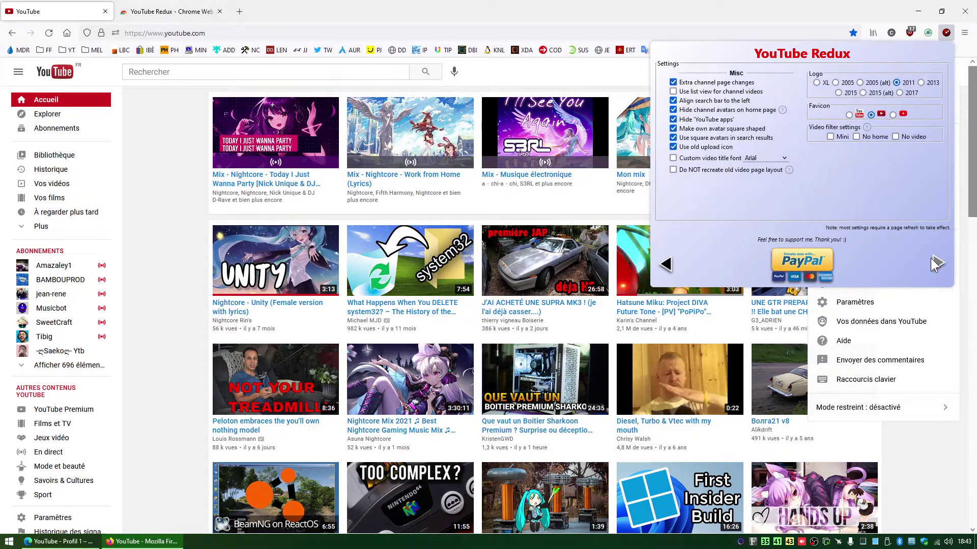